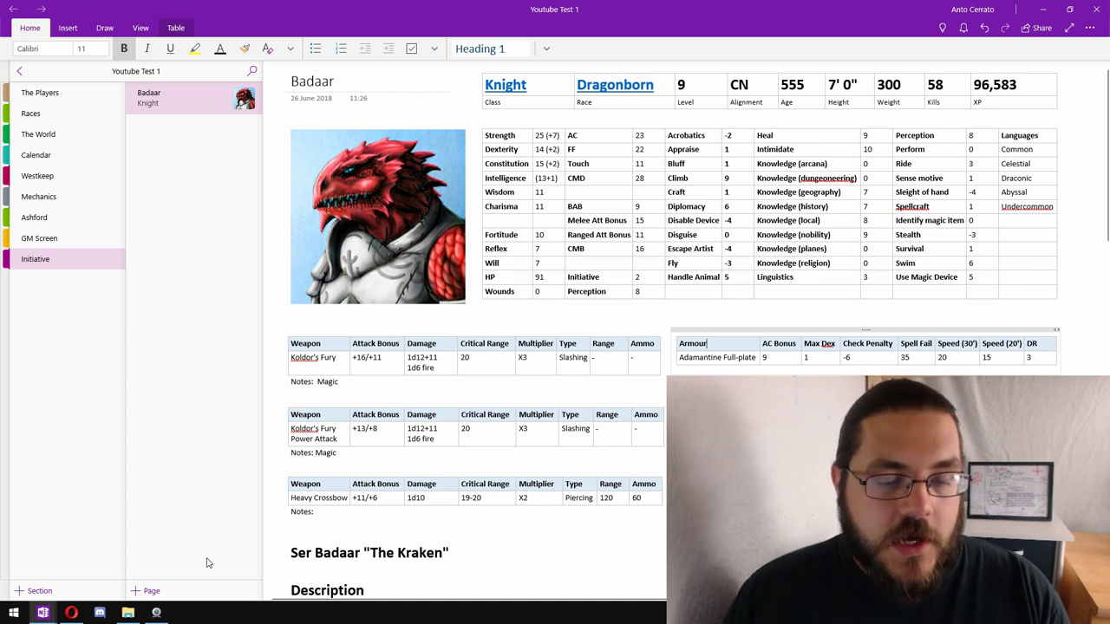
# Add a new page titled "Goblins" to the Initiative section.
pyautogui.click(150, 590)
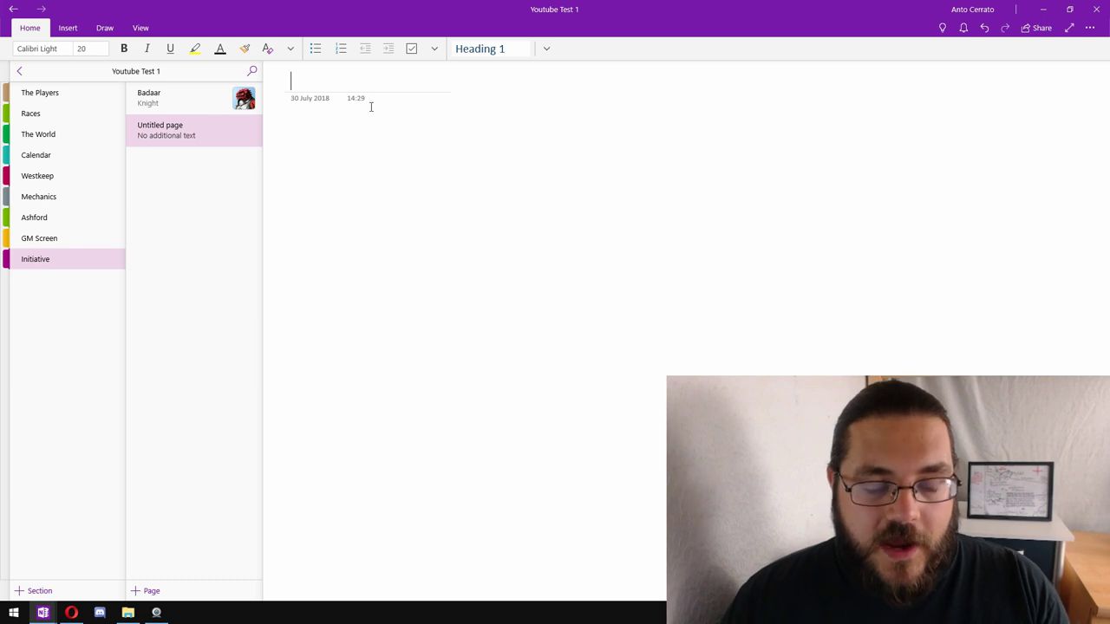
pyautogui.write('Gob')
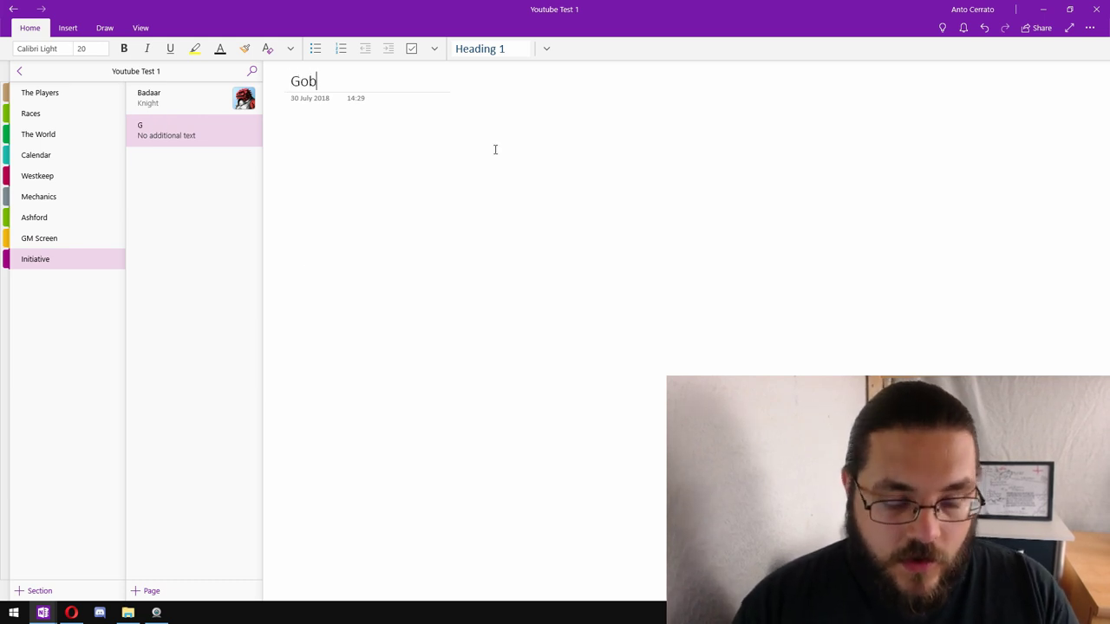
pyautogui.write('lins')
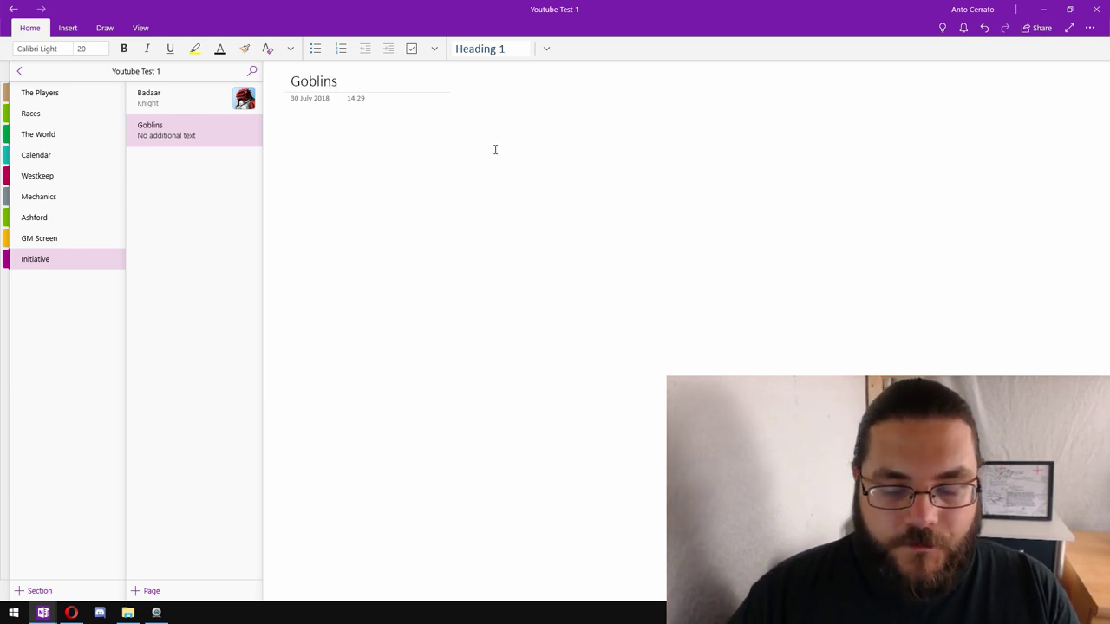
pyautogui.press('Return')
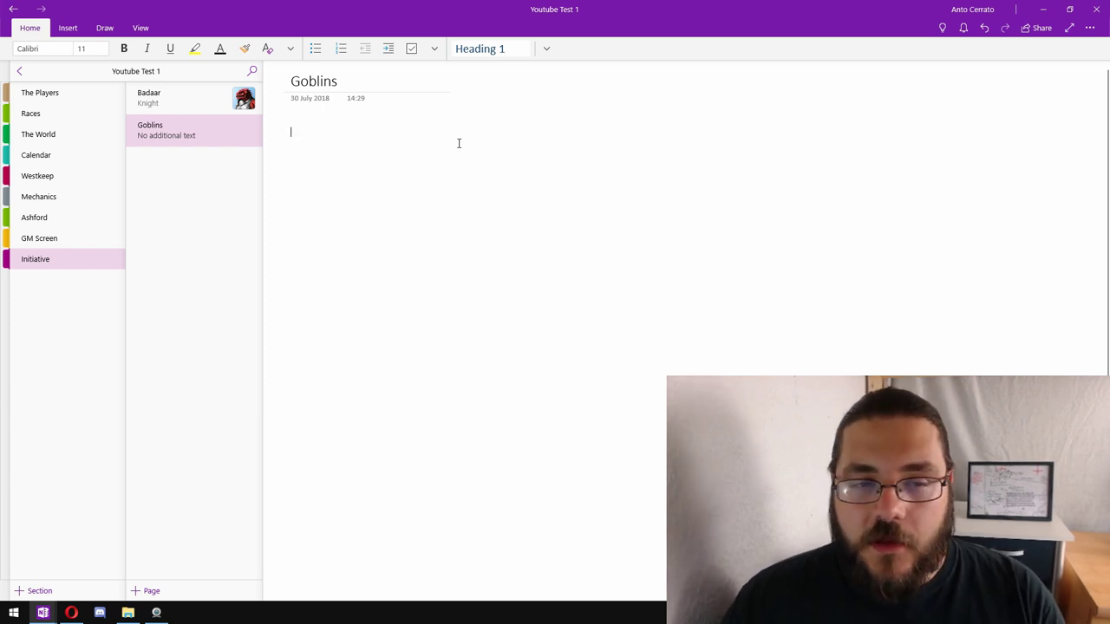
# Check the selected goblin entry on the d20pfsrd page in the browser and paste the copied entry into the Goblins page.
pyautogui.hotkey('alt', 'Tab')
pyautogui.scroll(2, 535, 191)
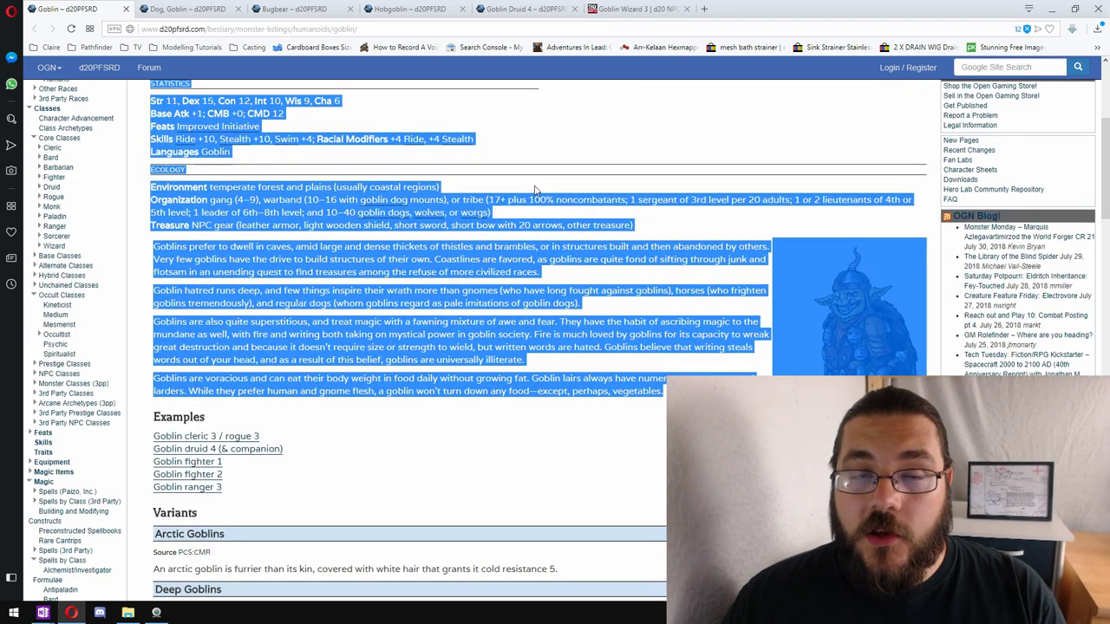
pyautogui.scroll(1, 535, 191)
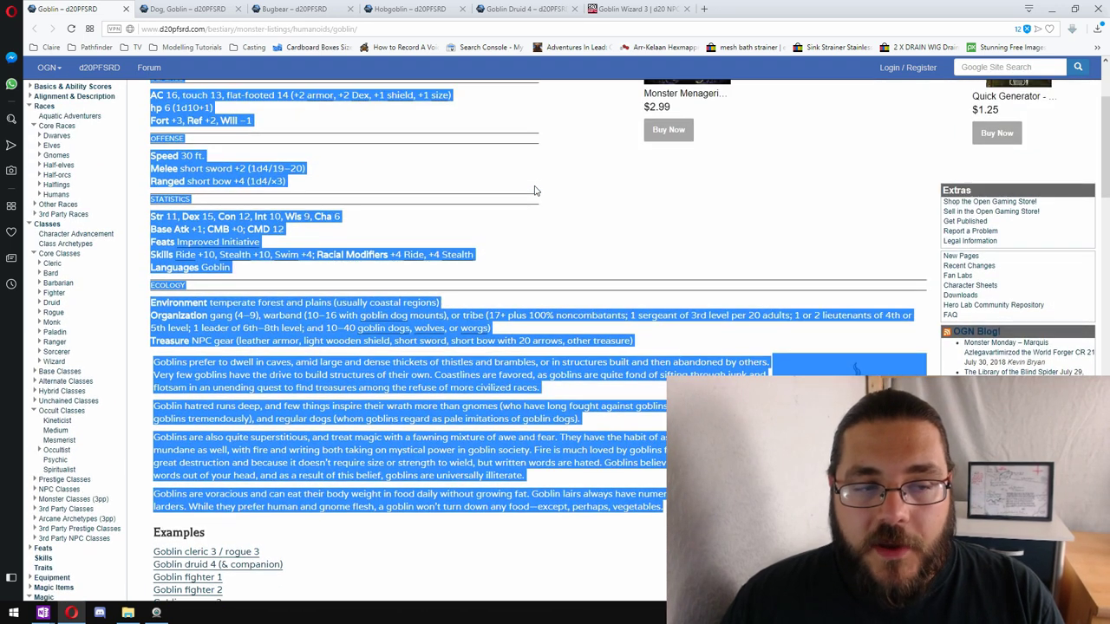
pyautogui.hotkey('alt', 'Tab')
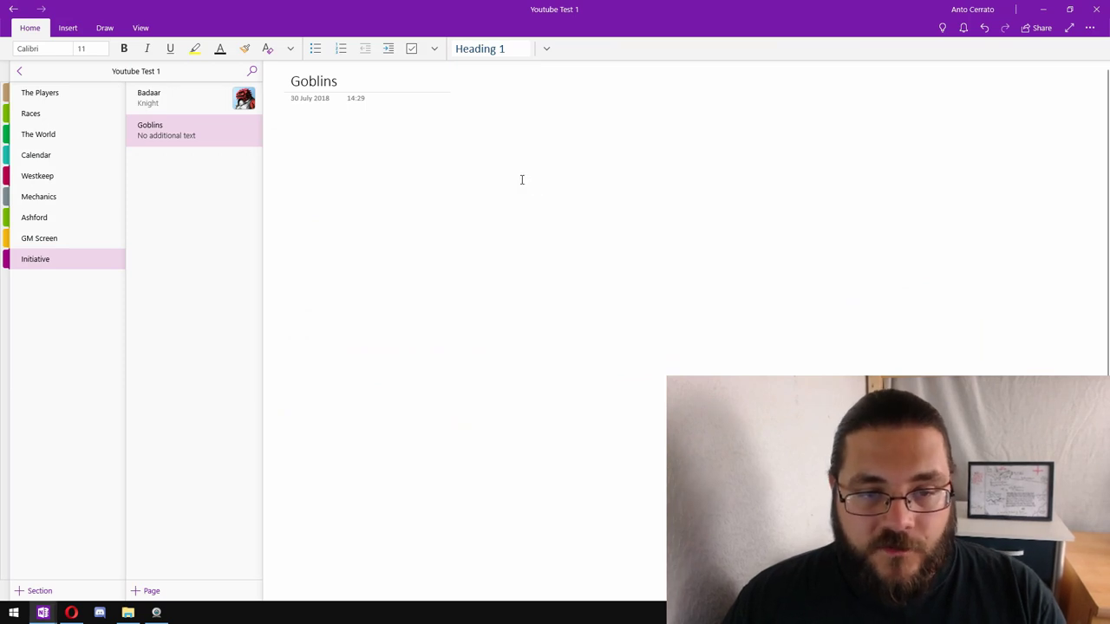
pyautogui.hotkey('ctrl', 'v')
# Move the goblin picture out of the pasted text to the empty area beside the start of the stat block.
pyautogui.scroll(2, 522, 179)
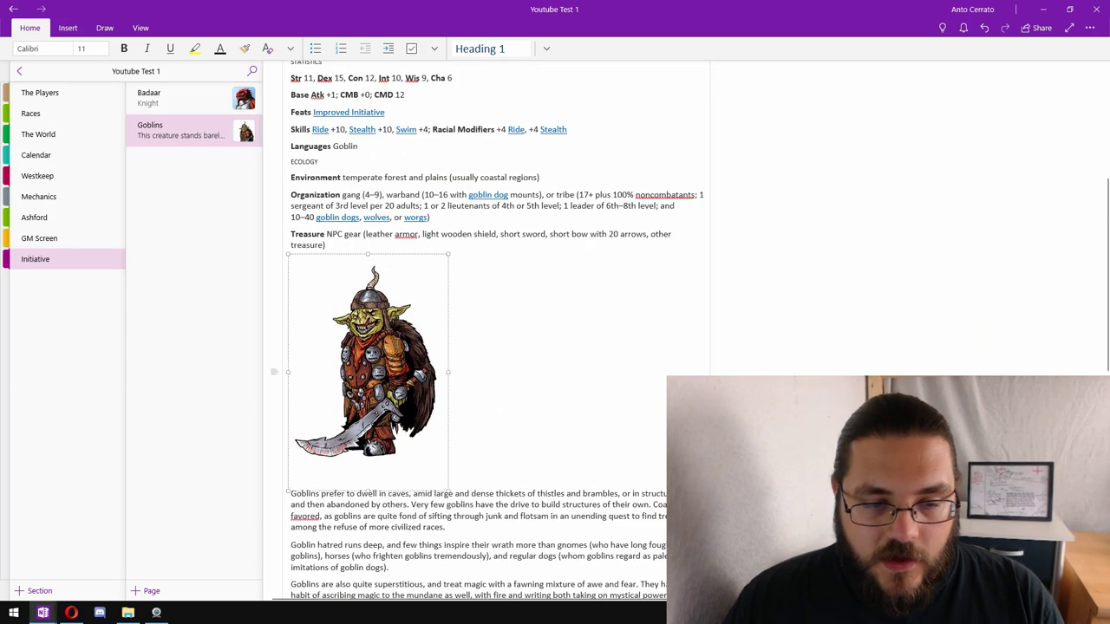
pyautogui.press('Delete')
pyautogui.scroll(3, 615, 310)
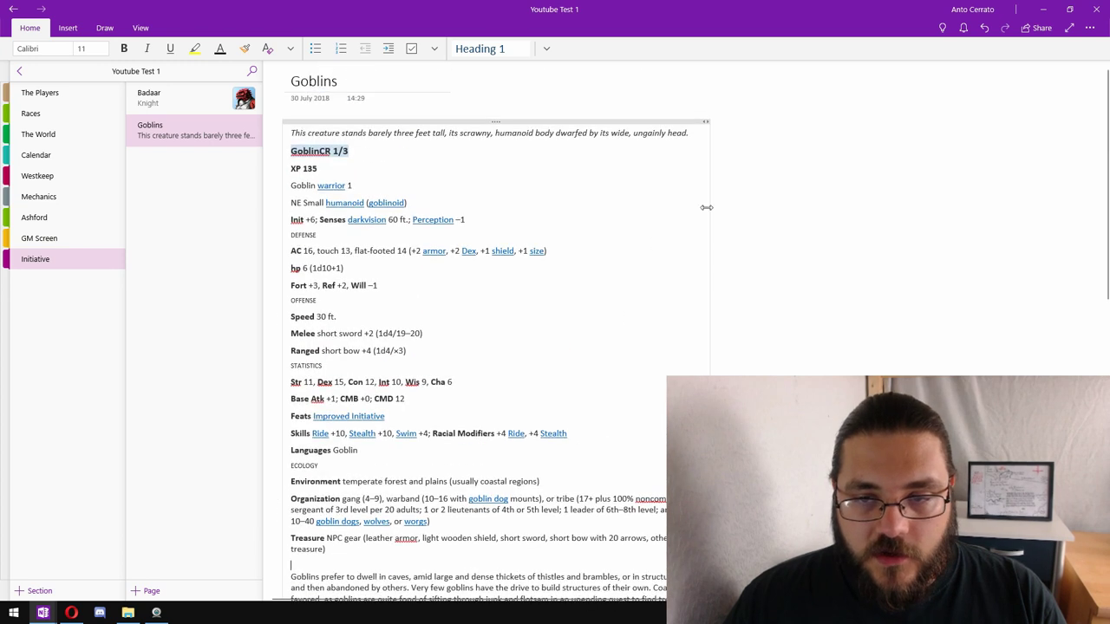
pyautogui.click(745, 143)
pyautogui.hotkey('ctrl', 'v')
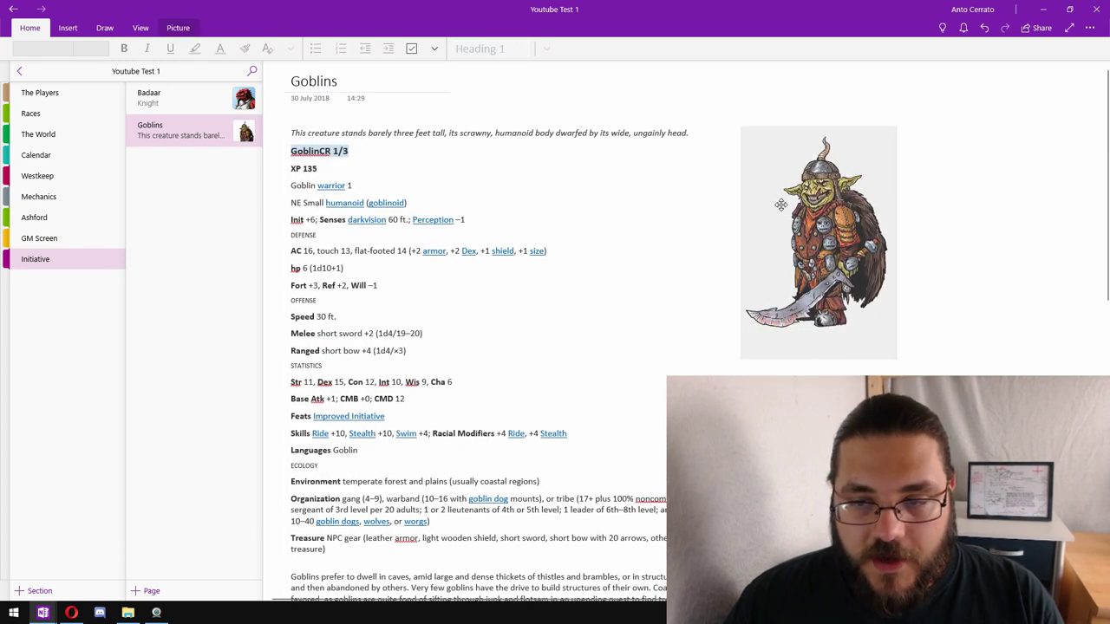
pyautogui.click(607, 192)
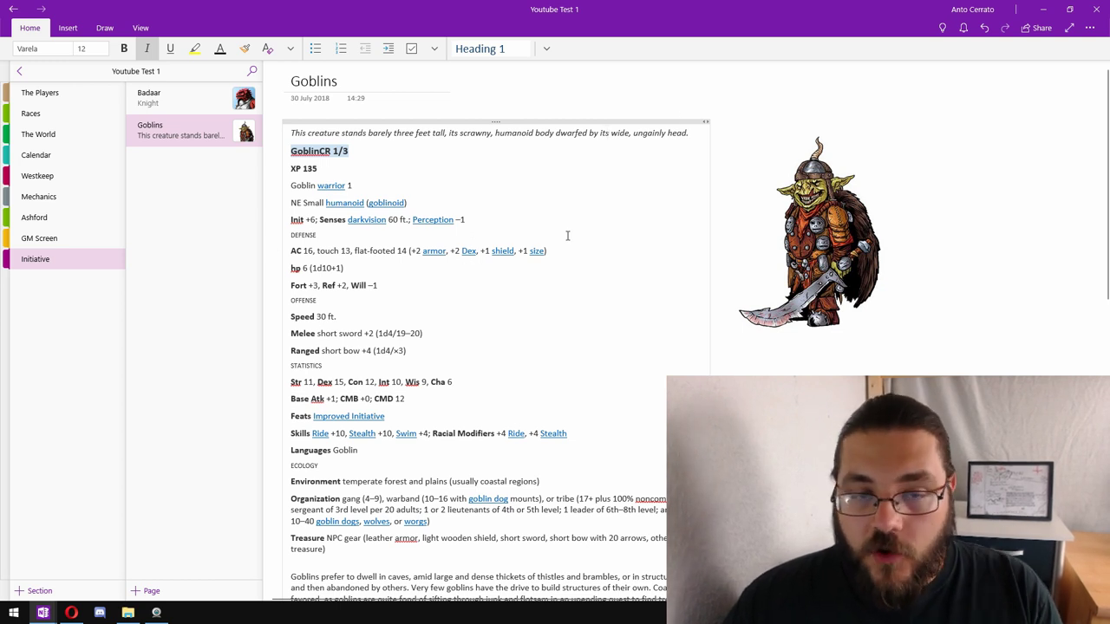
# Make room above the goblin description and insert a table with three columns and four rows there.
pyautogui.hotkey('alt', 'n')
pyautogui.press('Return')
pyautogui.press('Return')
pyautogui.press('Return')
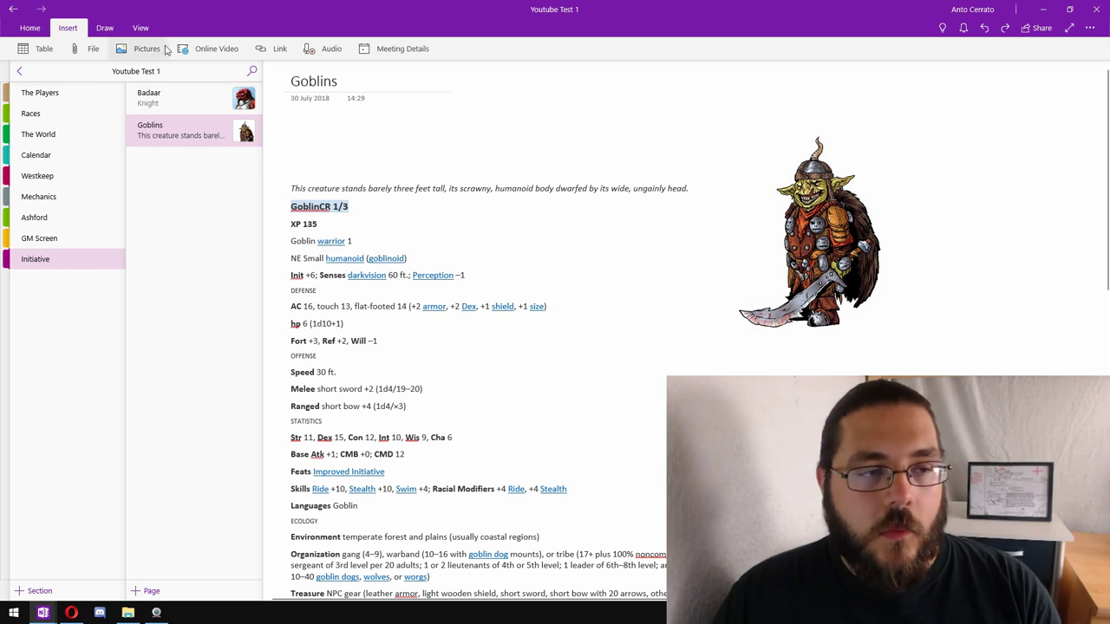
pyautogui.click(37, 50)
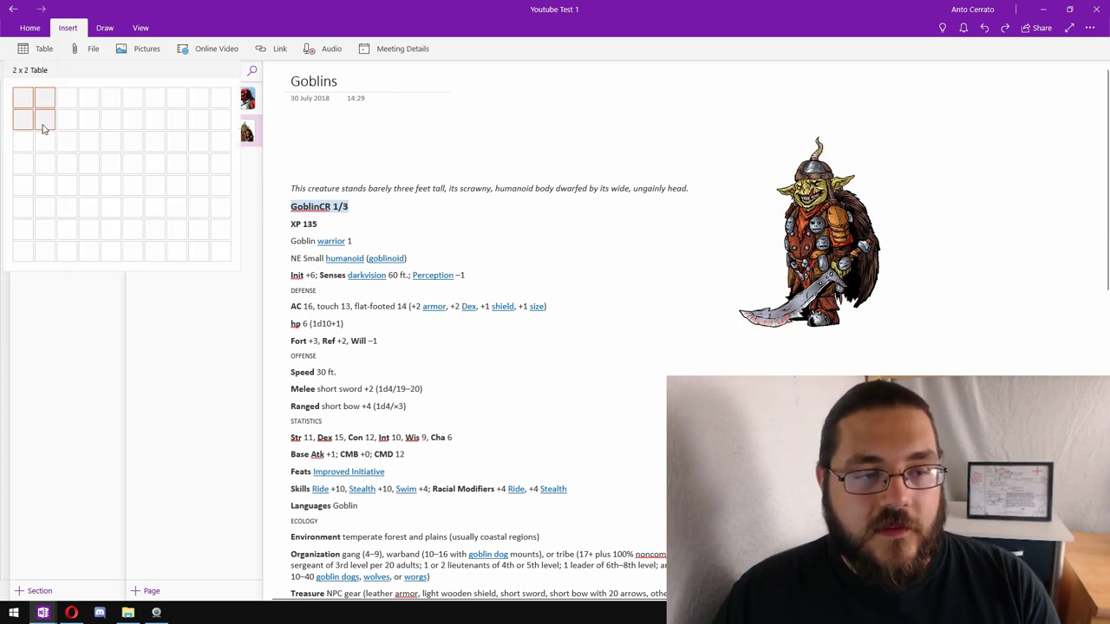
pyautogui.click(72, 171)
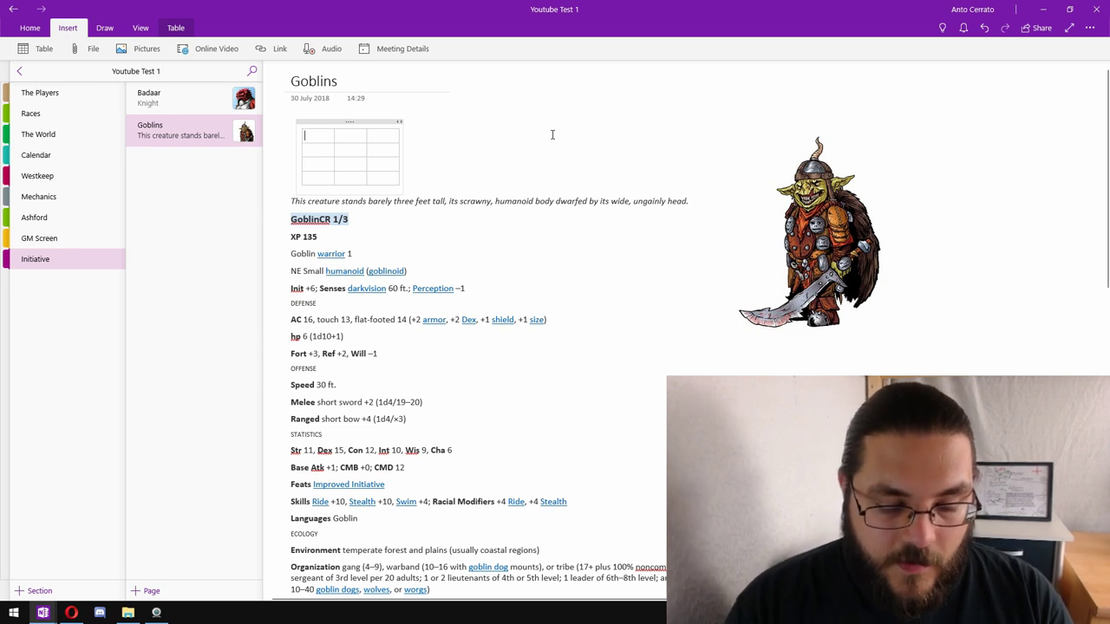
# Fill the table's header row with "Enemy", "HP" and "Notes".
pyautogui.write('Enemy')
pyautogui.press('Tab')
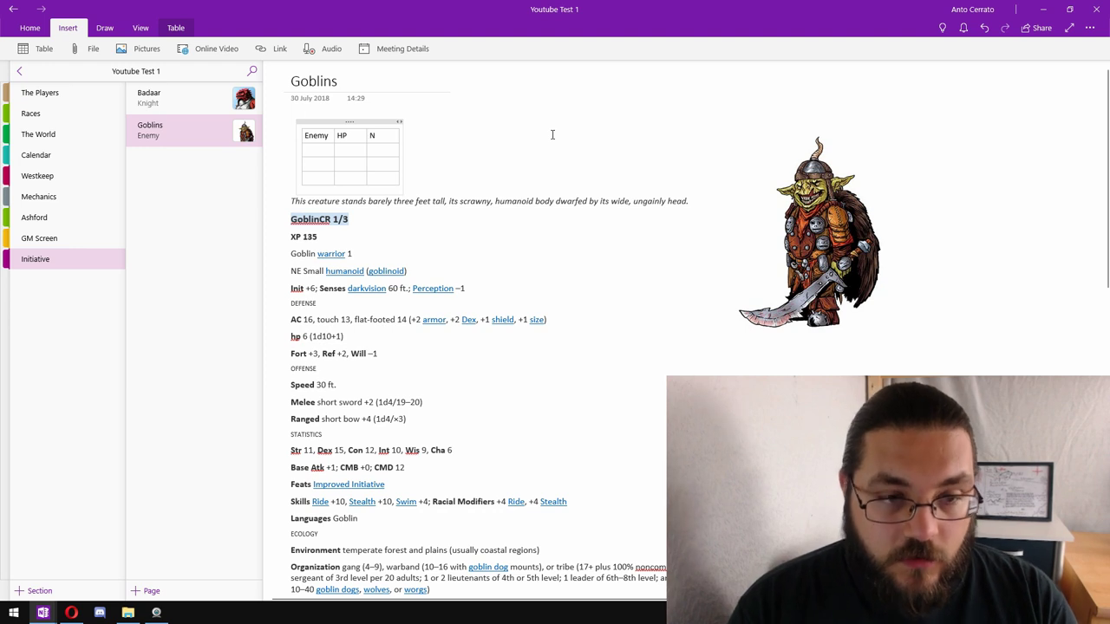
pyautogui.rightClick(551, 135)
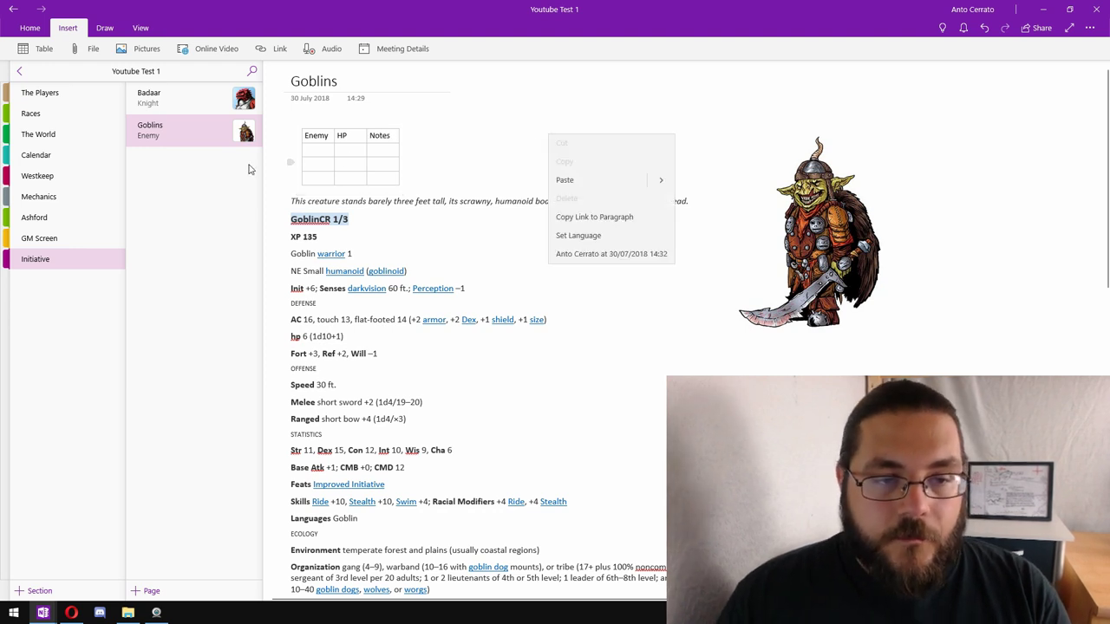
# List "Goblin 1", "Goblin 2" and "Goblin 3" in the Enemy column.
pyautogui.click(329, 144)
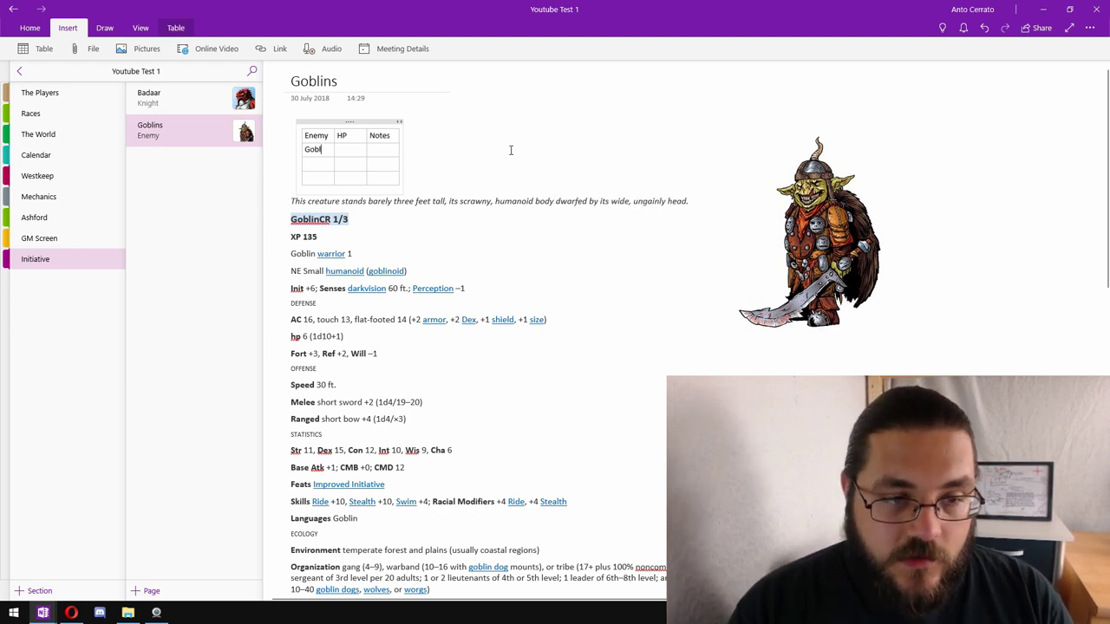
pyautogui.write('Goblin 12')
pyautogui.press('BackSpace')
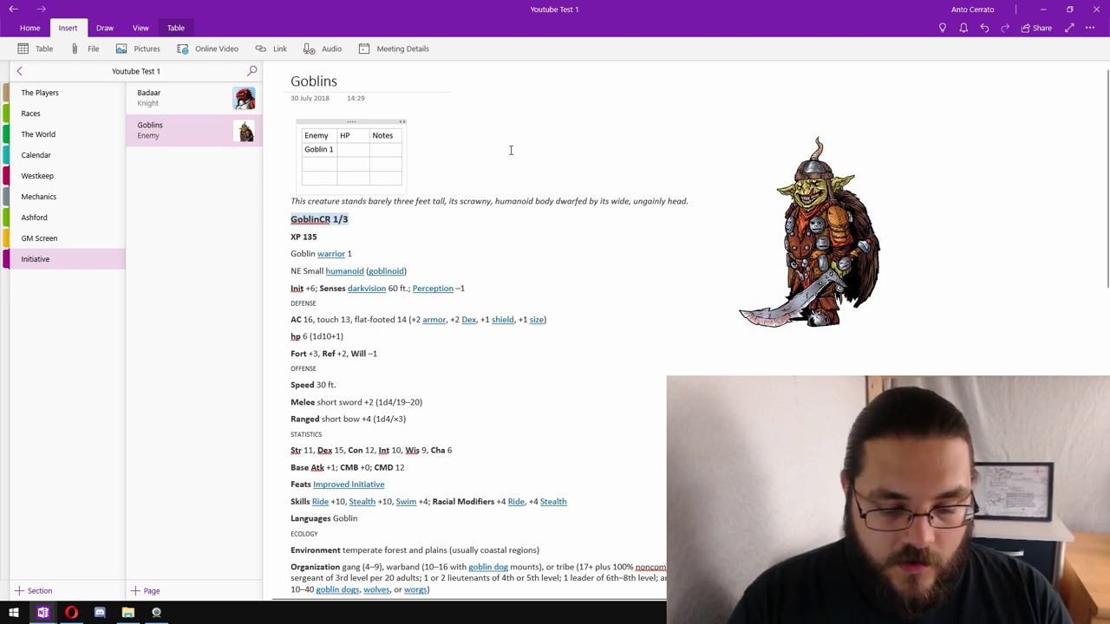
pyautogui.write('Goblin 2')
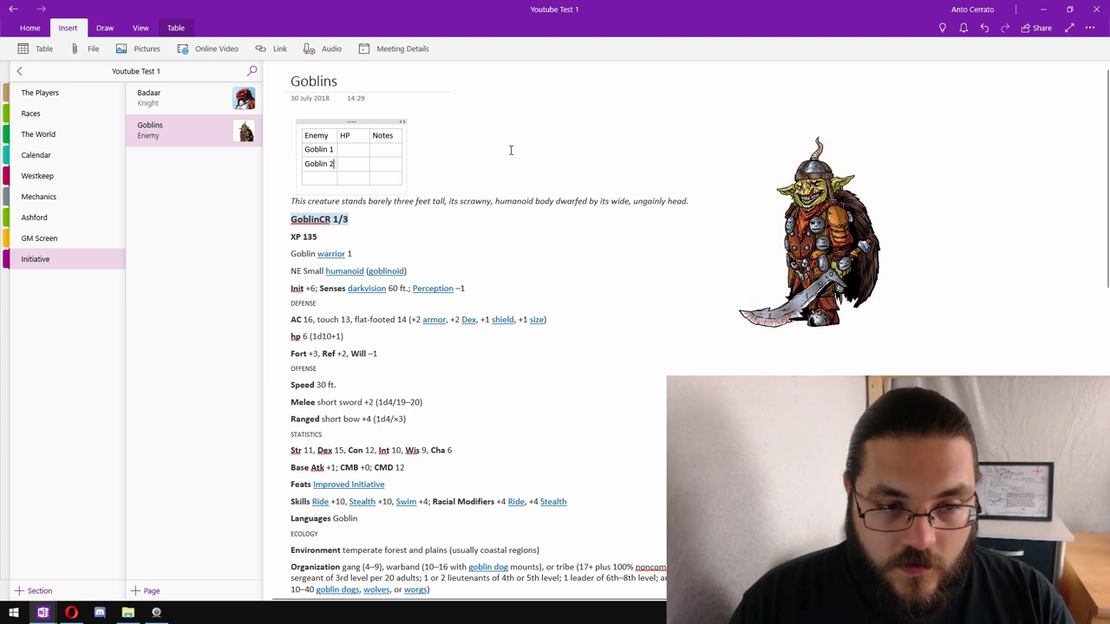
pyautogui.write('Goblin 3')
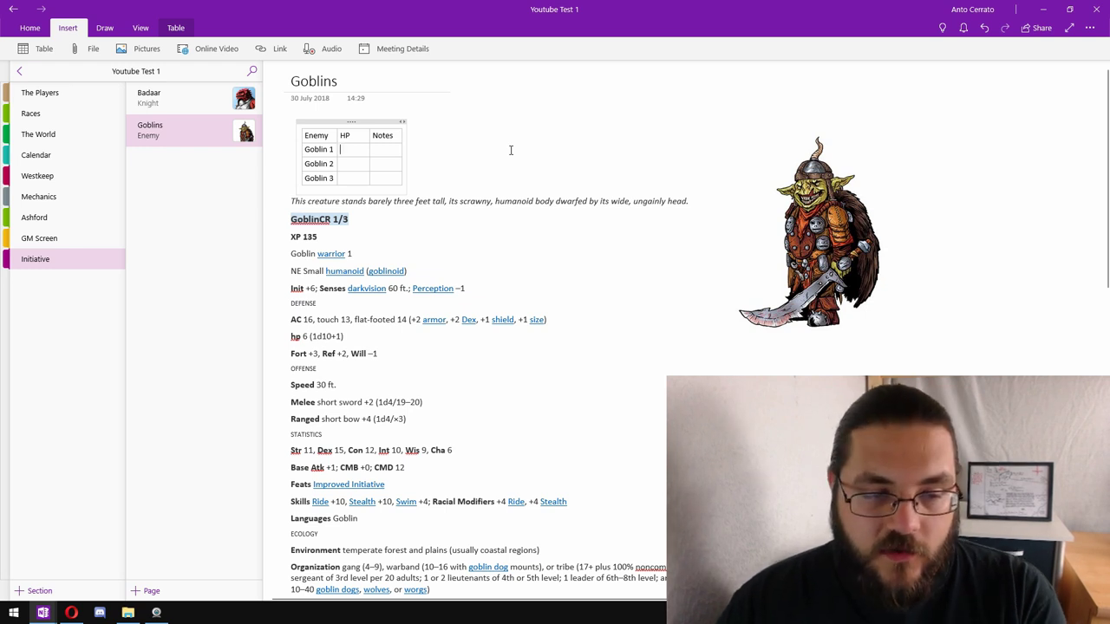
# Set the HP of all three goblins to 6 and enter the note "Dazed" for Goblin 1.
pyautogui.write('6')
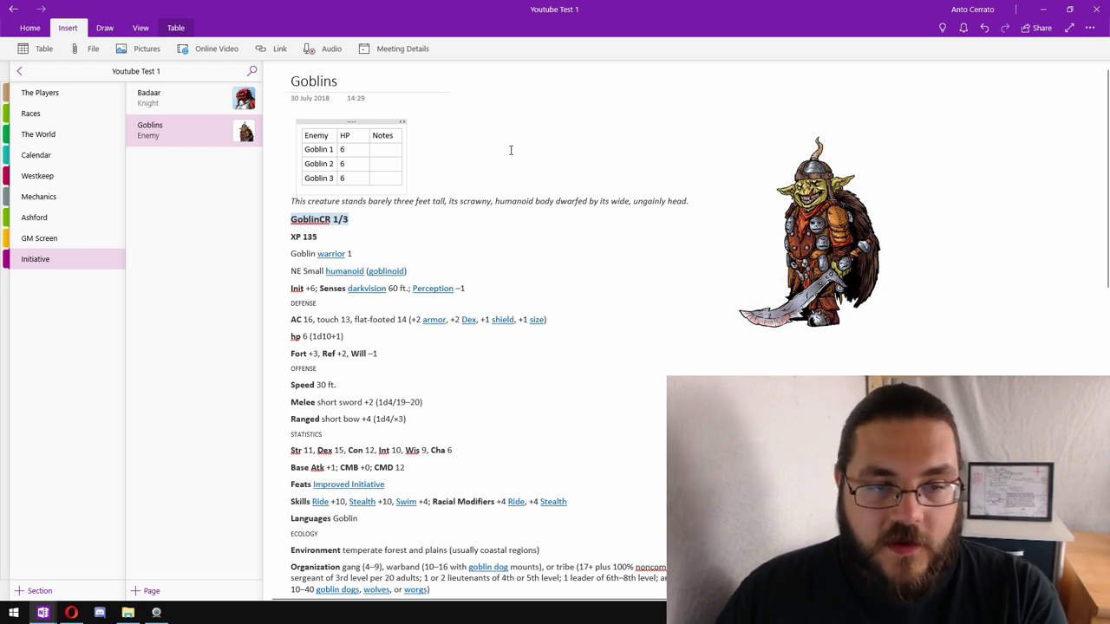
pyautogui.click(419, 146)
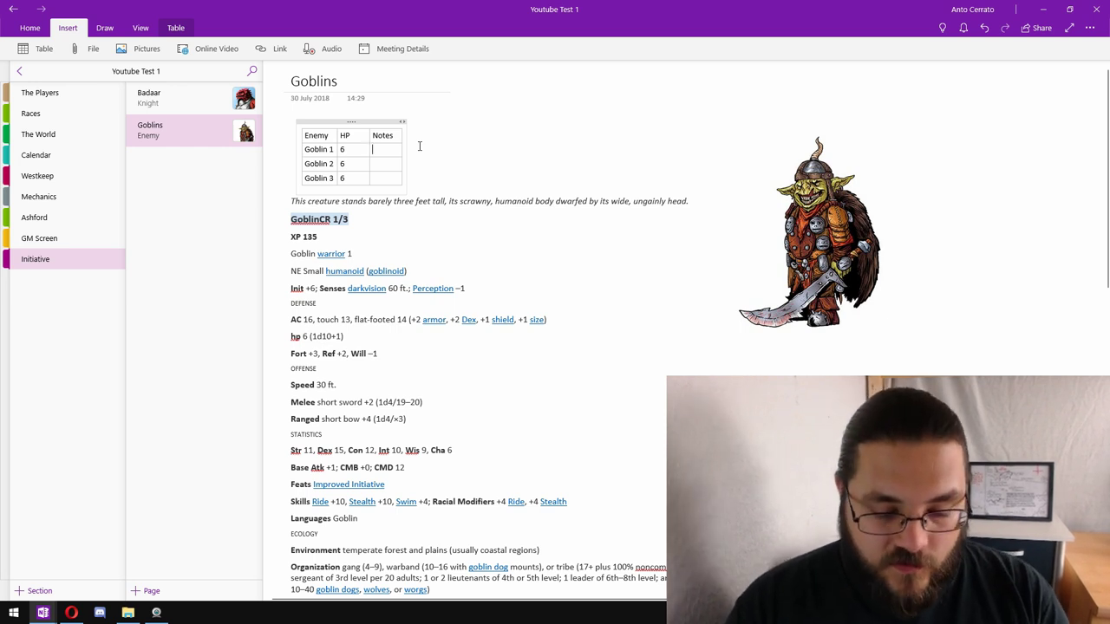
pyautogui.write('Dazed')
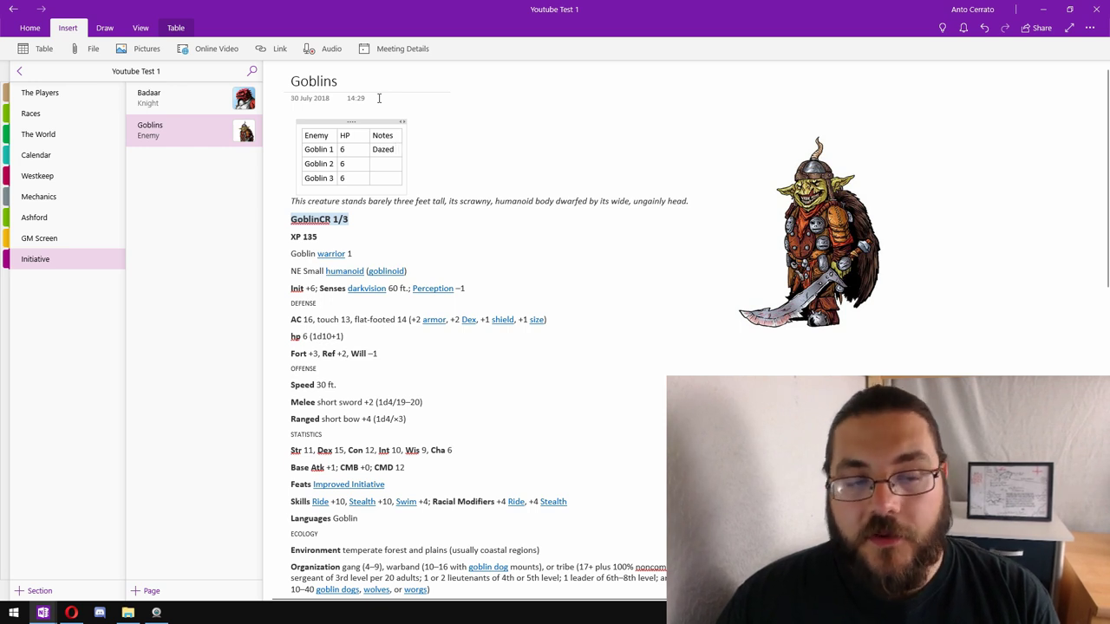
# Append the initiative value 15 to the Goblins page title so it reads "Goblins 15".
pyautogui.click(495, 289)
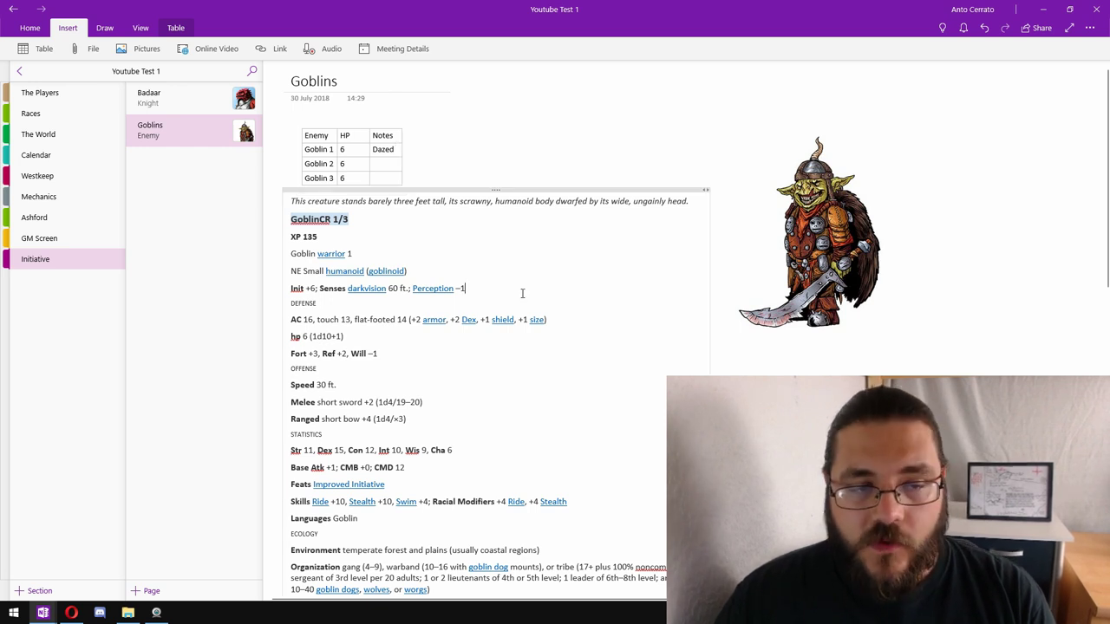
pyautogui.click(363, 84)
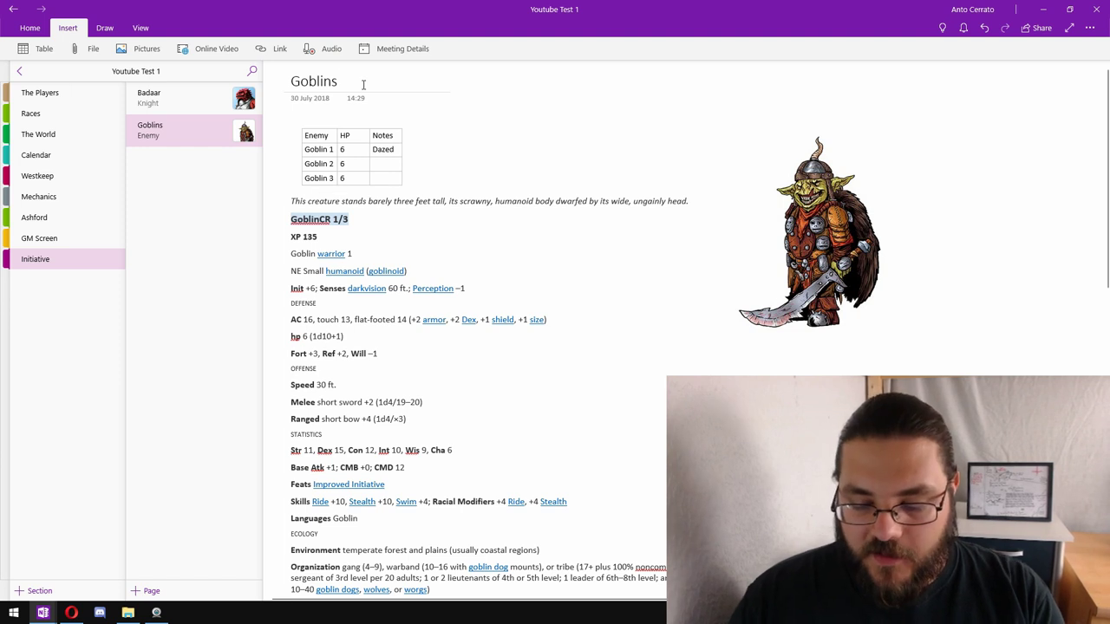
pyautogui.write('15')
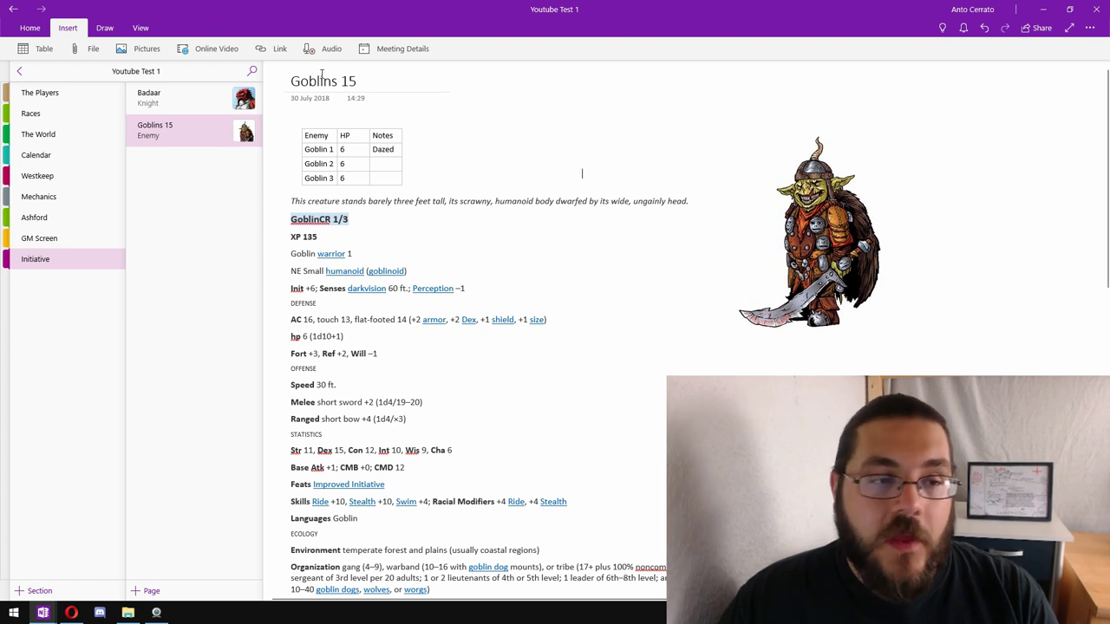
# Retitle the Badaar page "Badaar 14" and move it below Goblins 15 in the page list.
pyautogui.click(183, 103)
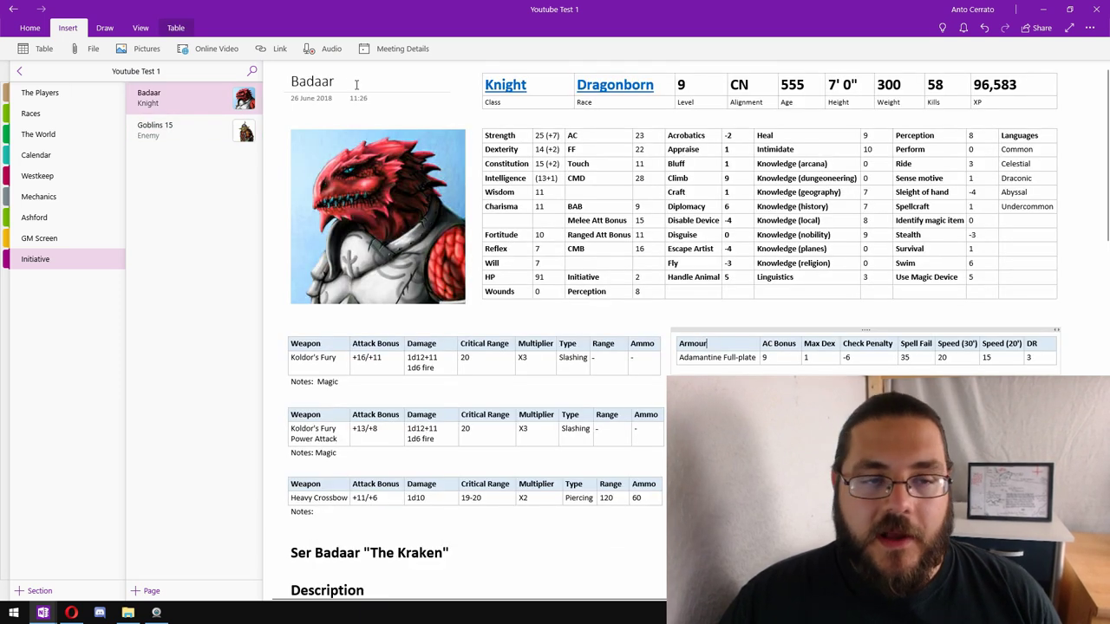
pyautogui.click(360, 84)
pyautogui.write('14')
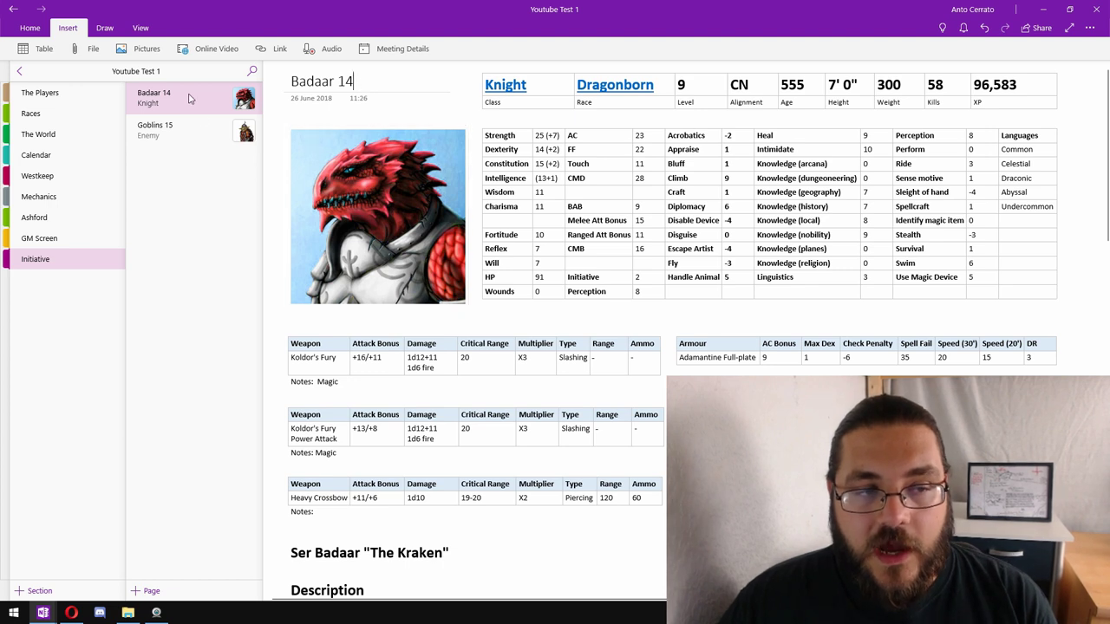
pyautogui.moveTo(188, 104); pyautogui.dragTo(188, 127)
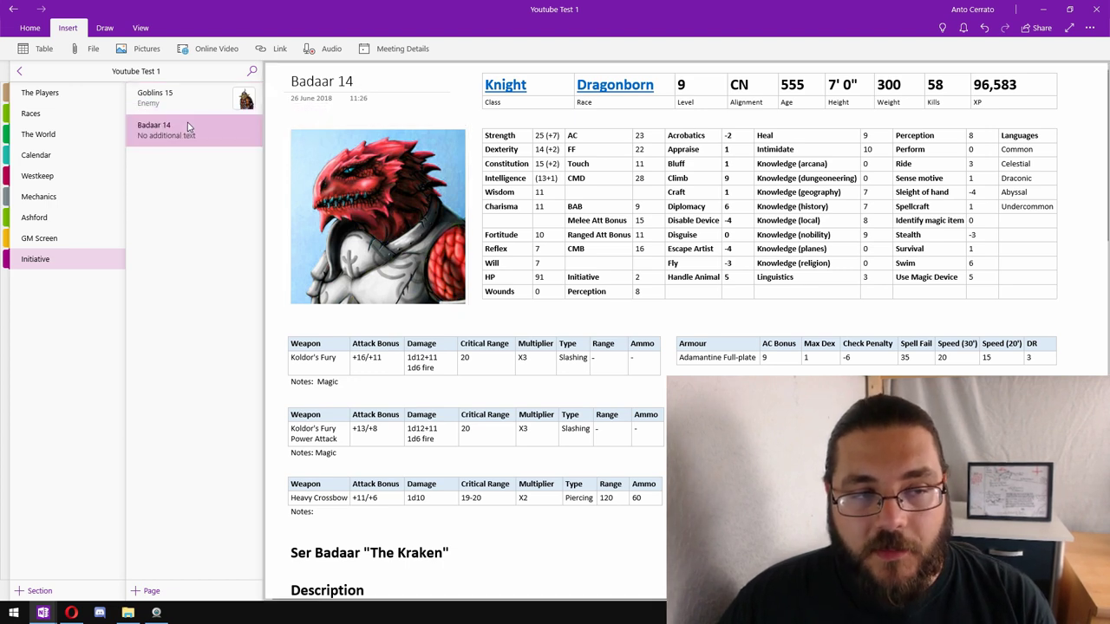
# Review the combatants' pages in the Initiative section, including Goblins, Badaar, Hobgoblins, Bugbear and Goblin Wizard.
pyautogui.click(189, 102)
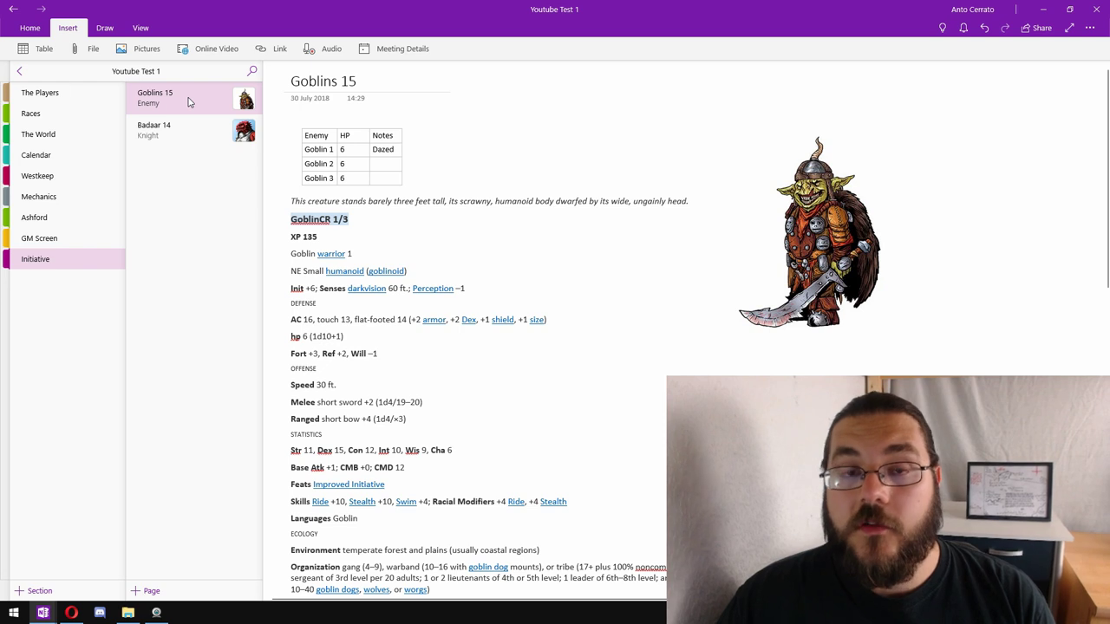
pyautogui.click(234, 167)
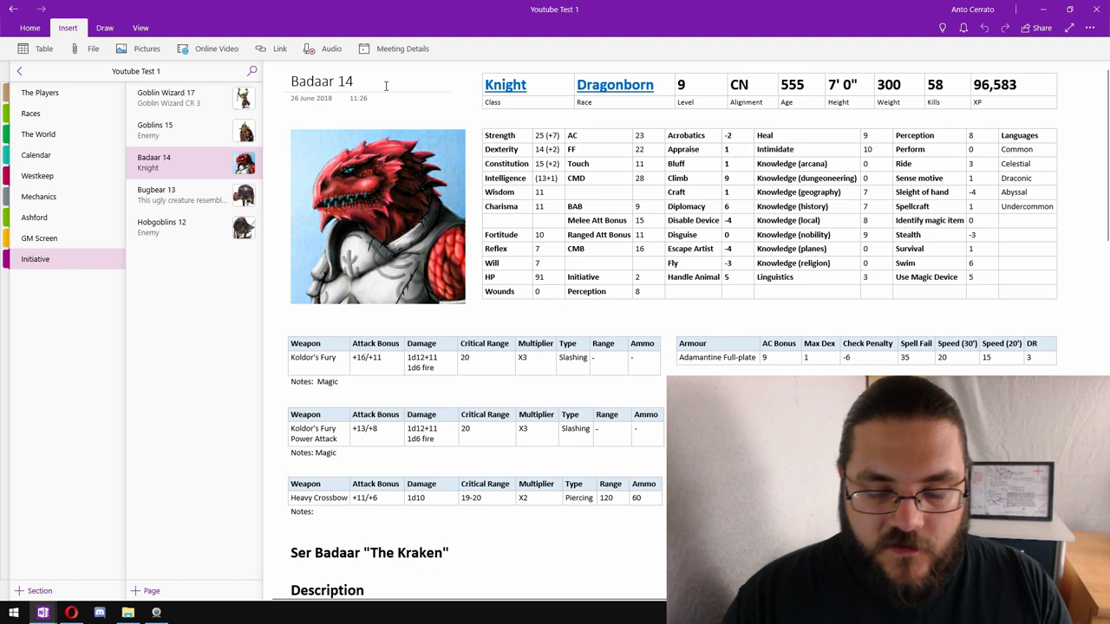
pyautogui.click(169, 97)
pyautogui.click(185, 127)
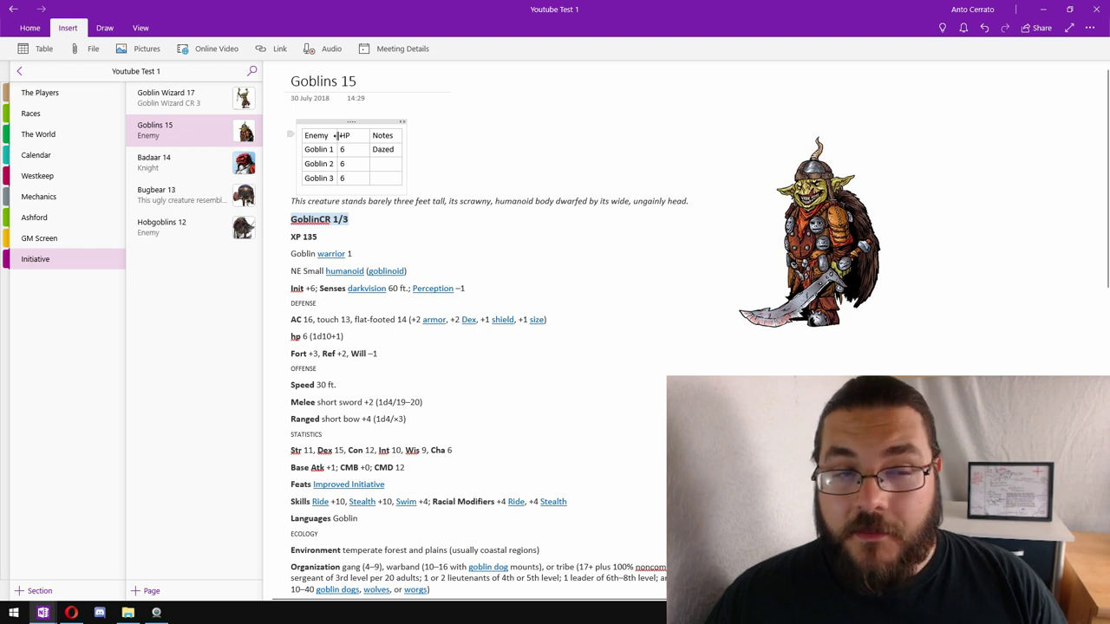
pyautogui.click(191, 223)
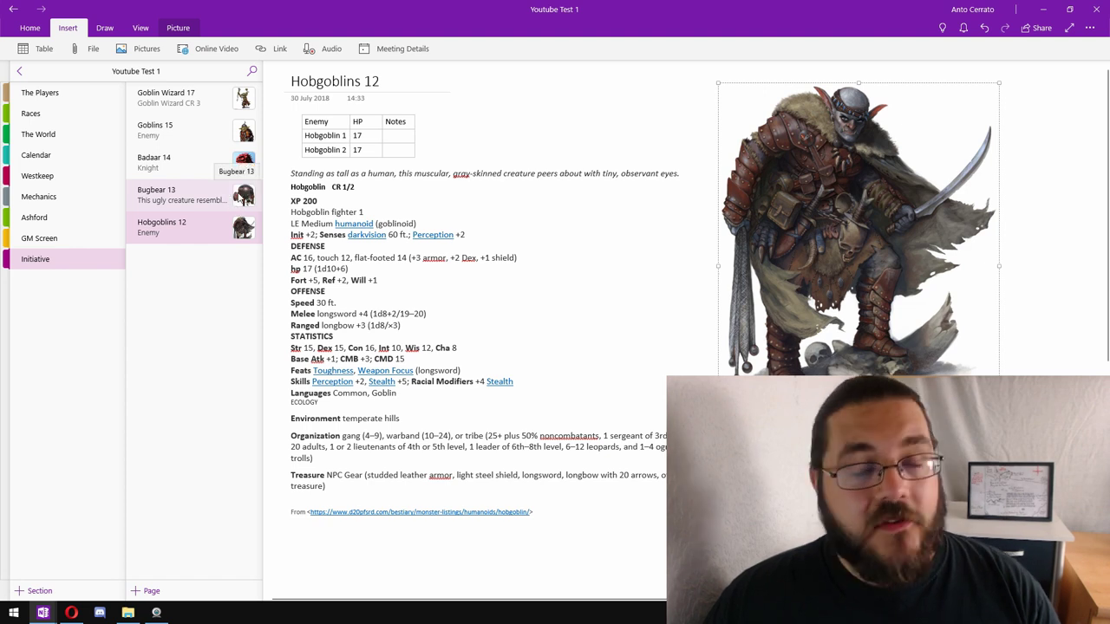
pyautogui.click(213, 192)
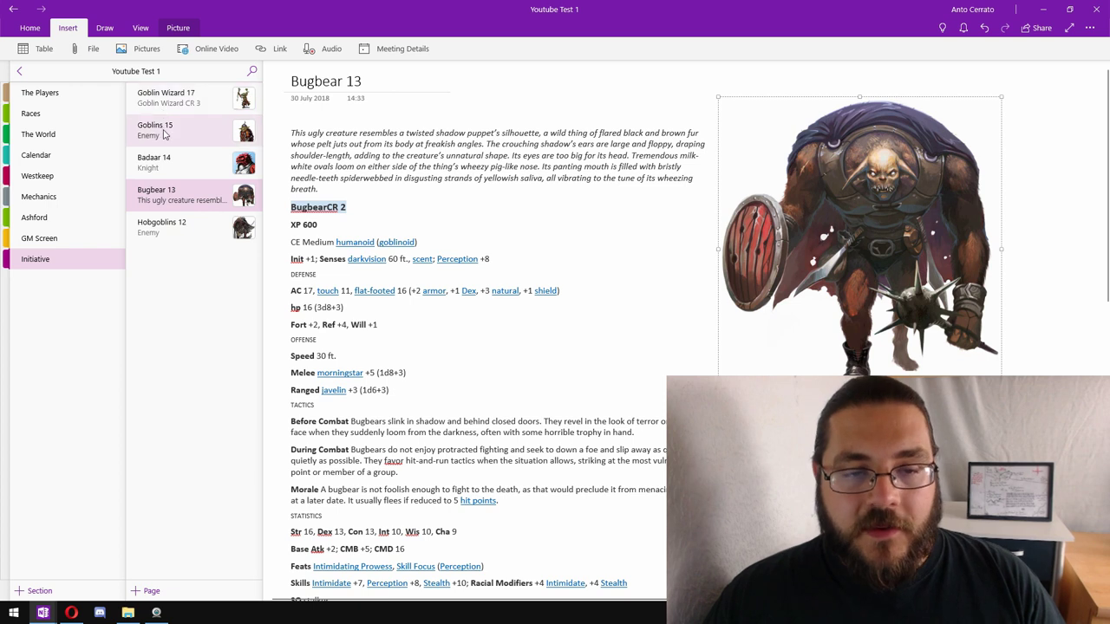
pyautogui.click(163, 126)
pyautogui.click(174, 97)
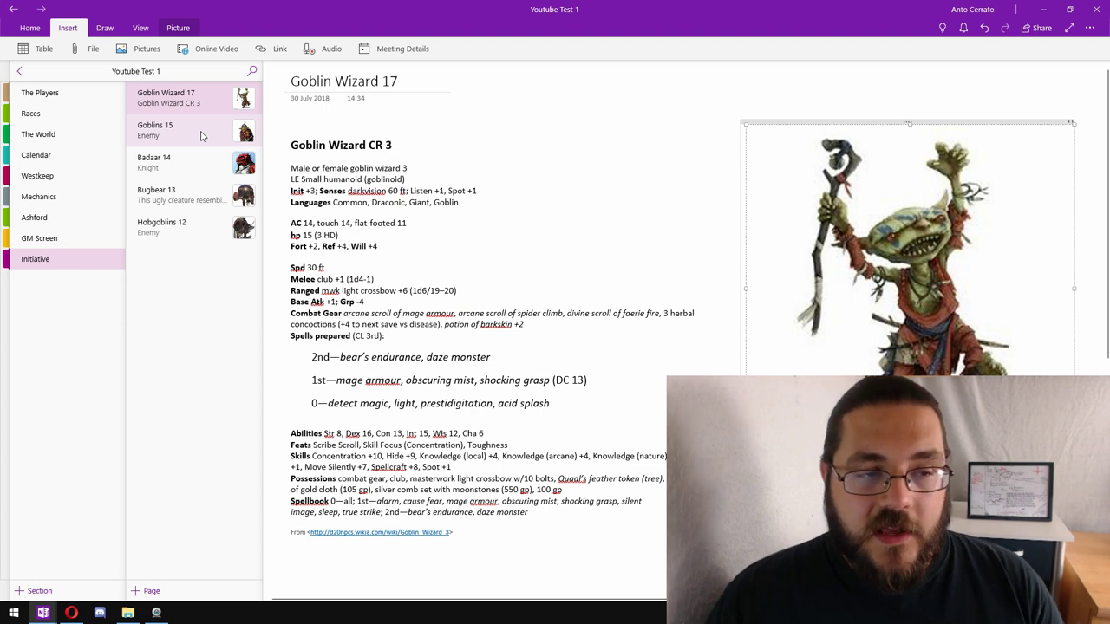
# Make room between the enemy table and the stat block on the Goblins 15 page and add the heading "DURING COMBAT" there.
pyautogui.click(201, 136)
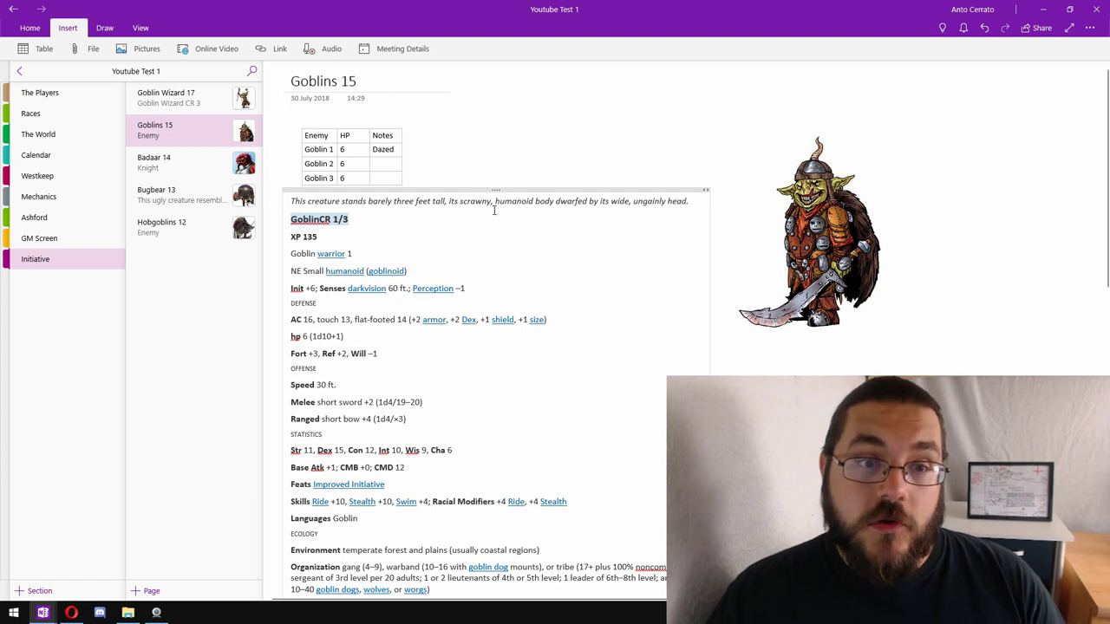
pyautogui.press('Return')
pyautogui.press('Return')
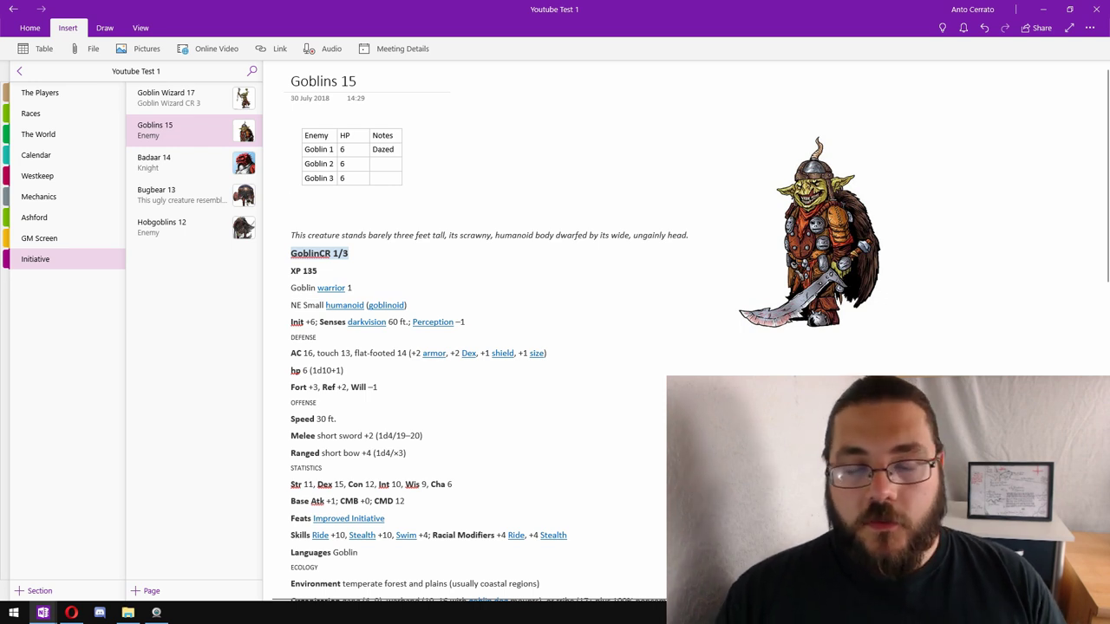
pyautogui.write('DUR')
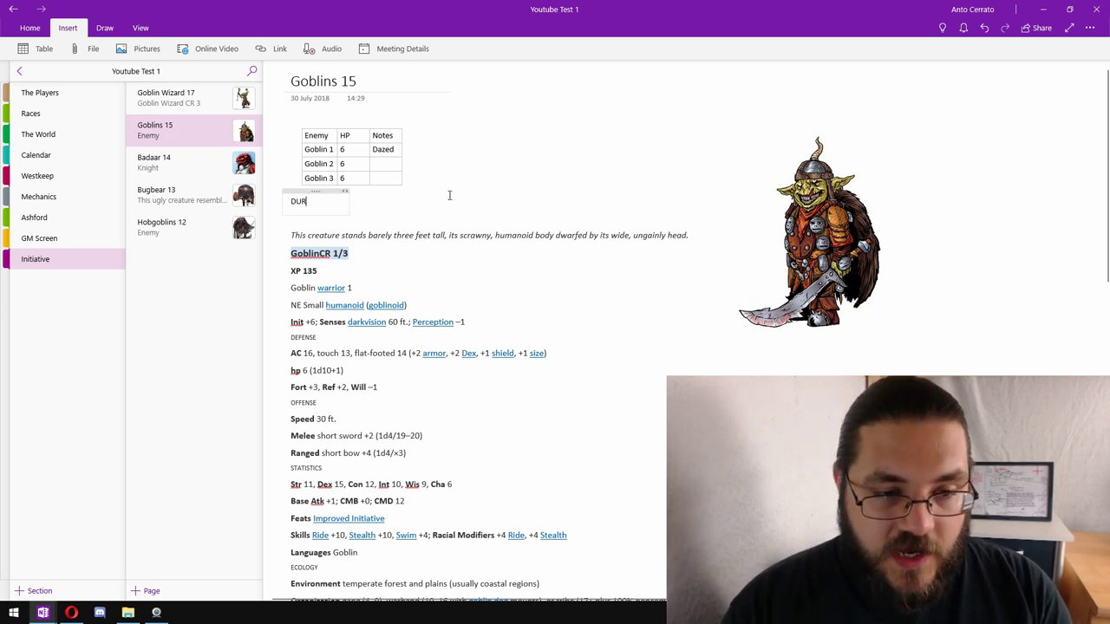
pyautogui.write('ING COMBAT')
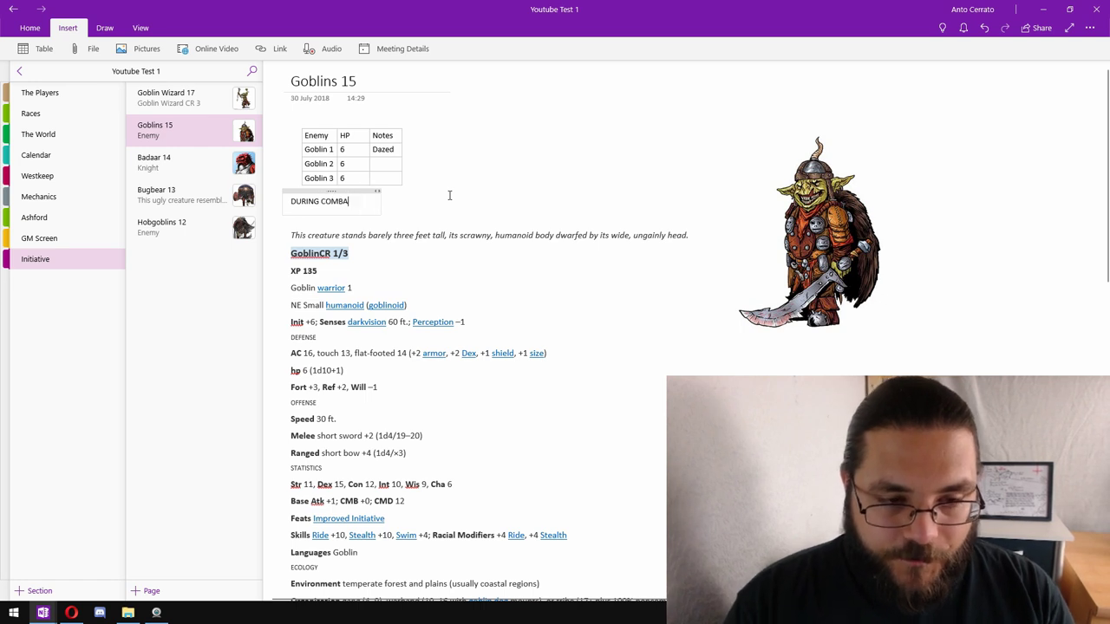
# Write below the heading: "The goblins will use their shortbows on the "weakest" looking party members - meaning those characters not wearing armour.".
pyautogui.press('Return')
pyautogui.write('The')
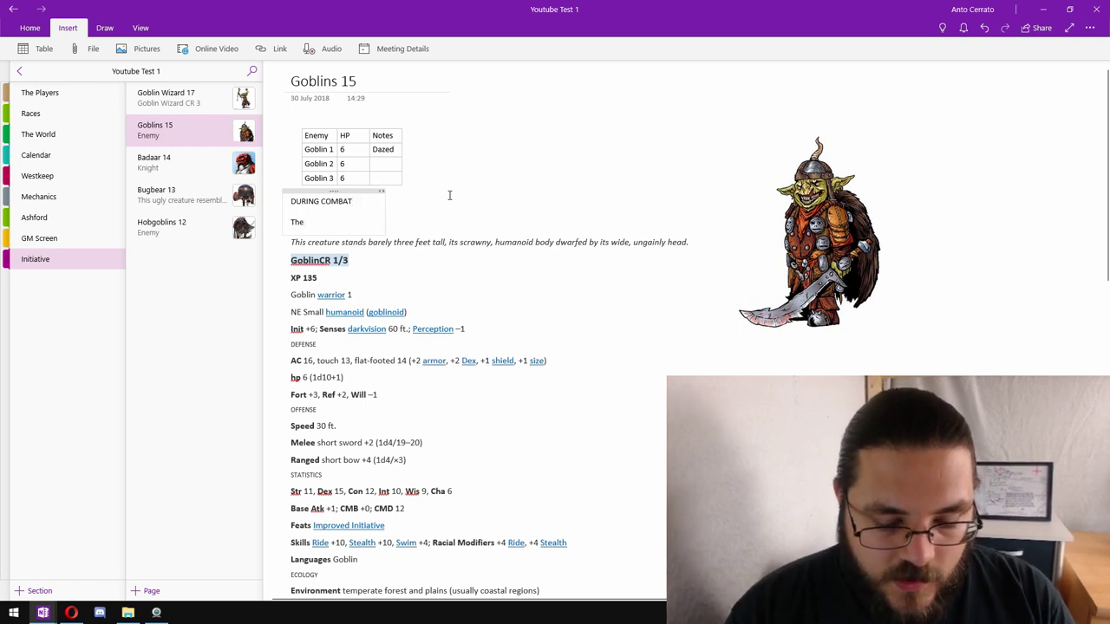
pyautogui.write(' goblins will')
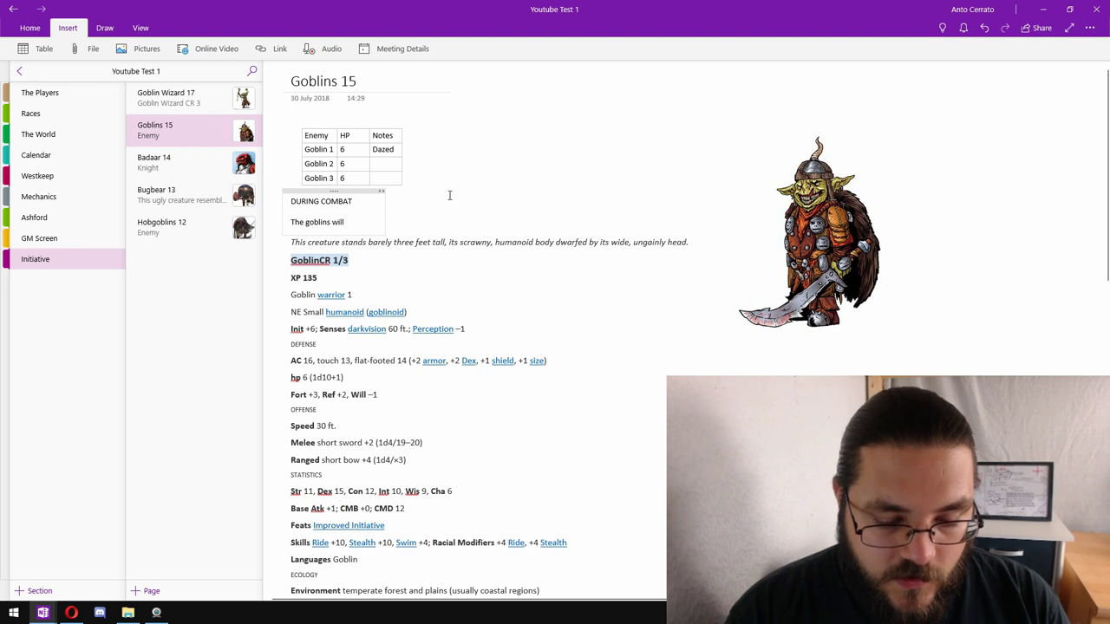
pyautogui.write(' use their sh')
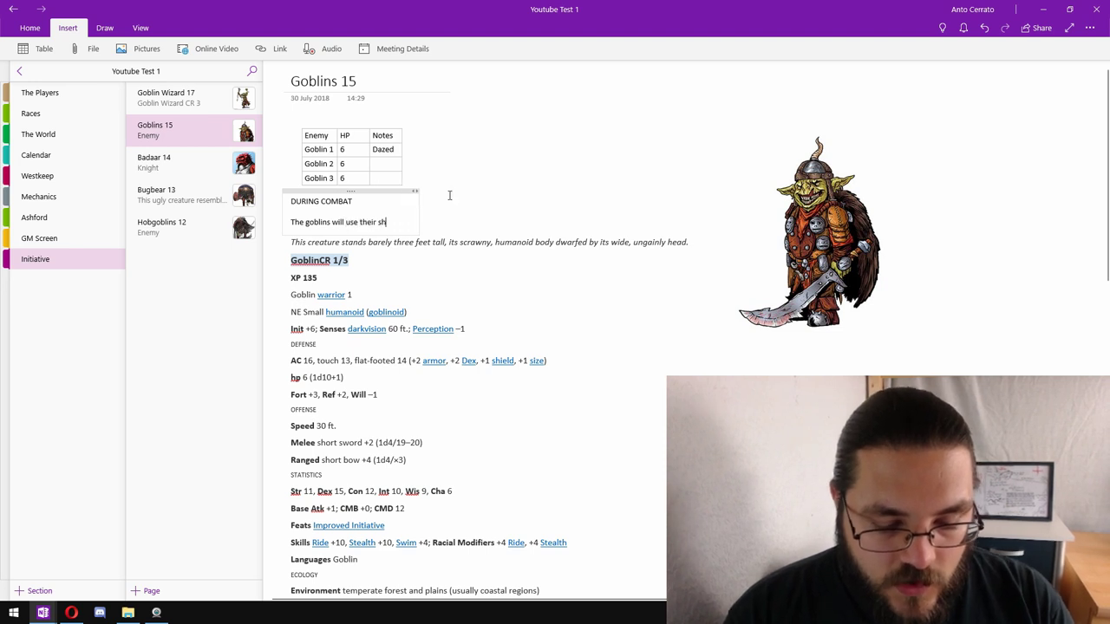
pyautogui.write('ortbows ')
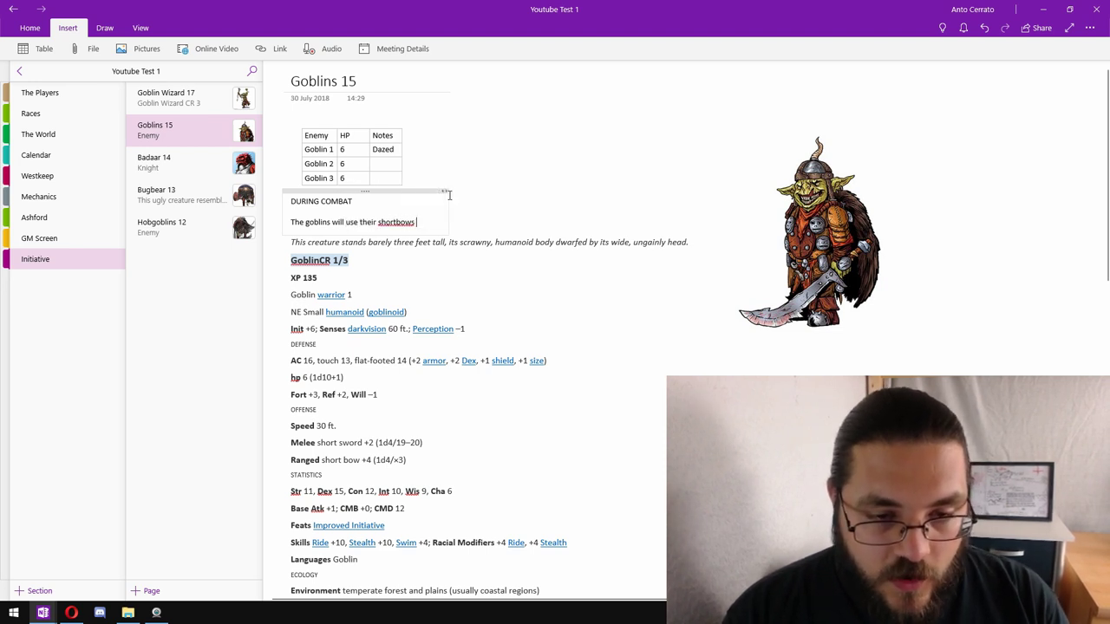
pyautogui.write('on the "we')
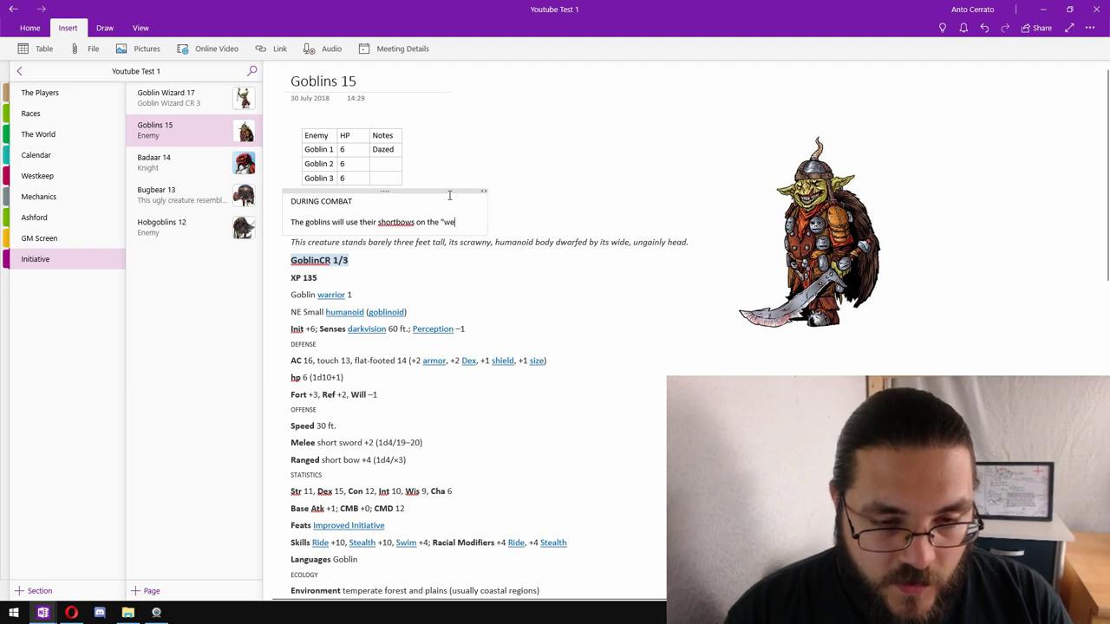
pyautogui.write('ake ')
pyautogui.write('t" looking')
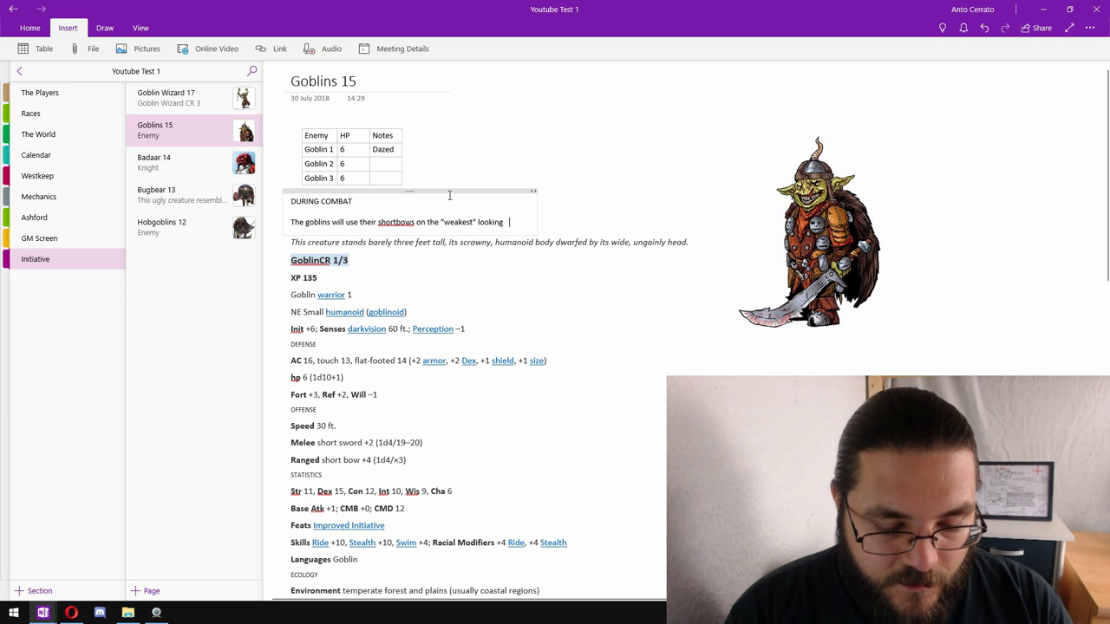
pyautogui.write(' party members ')
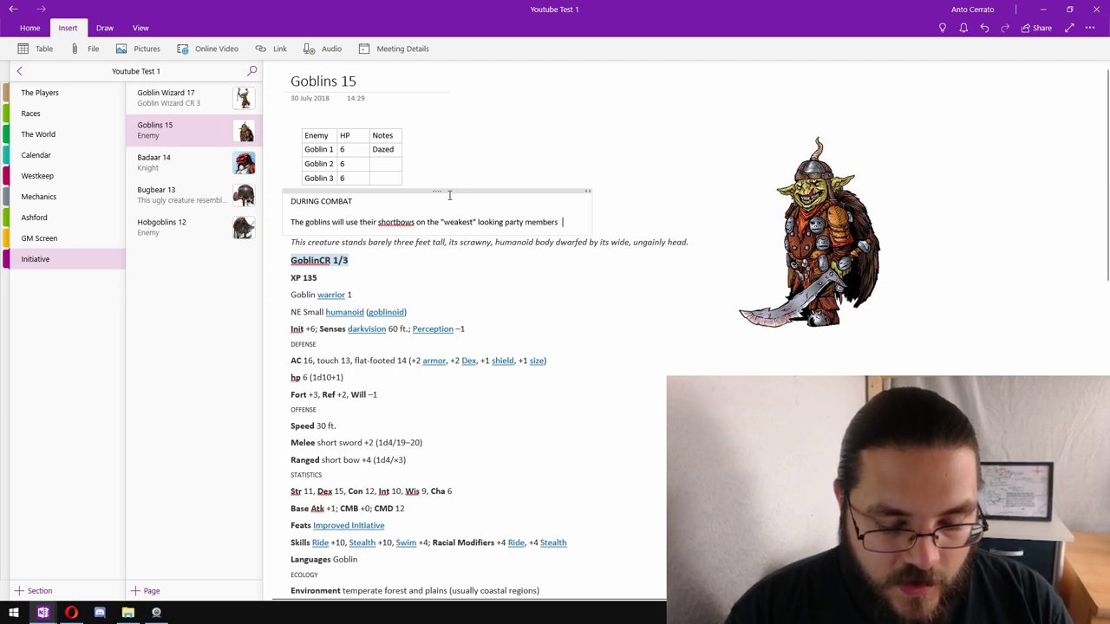
pyautogui.write('- meaning those')
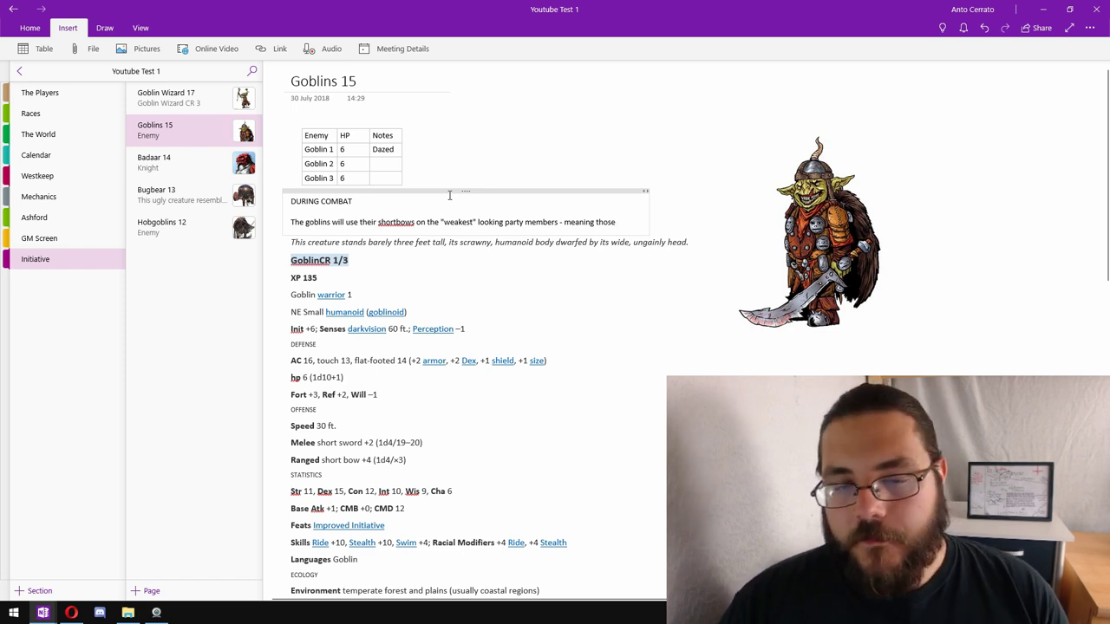
pyautogui.write('ch')
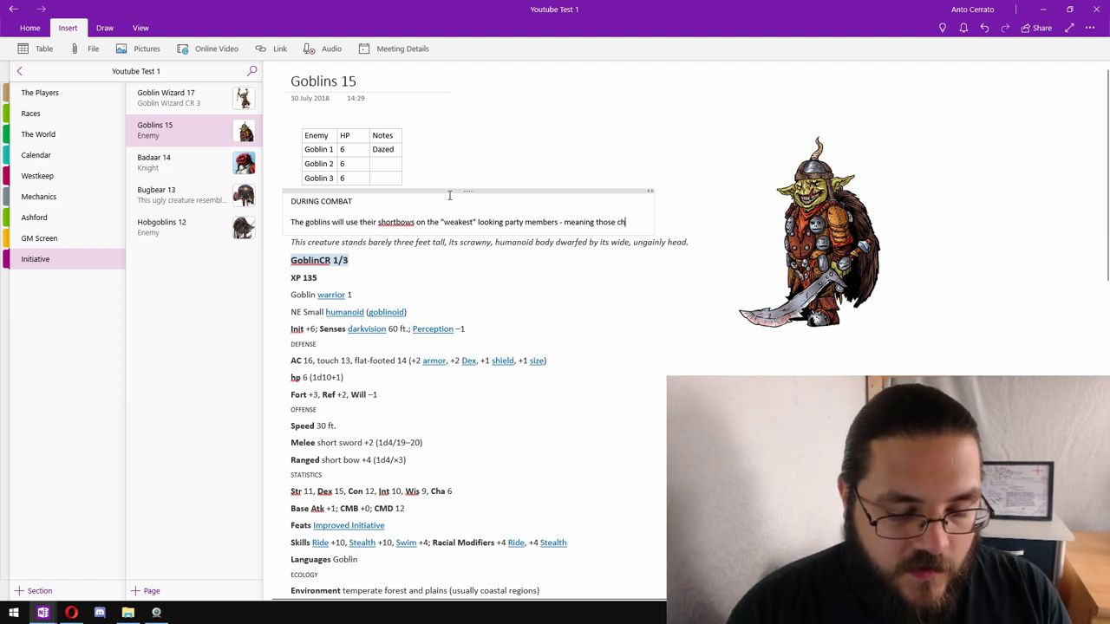
pyautogui.write('aracters not we')
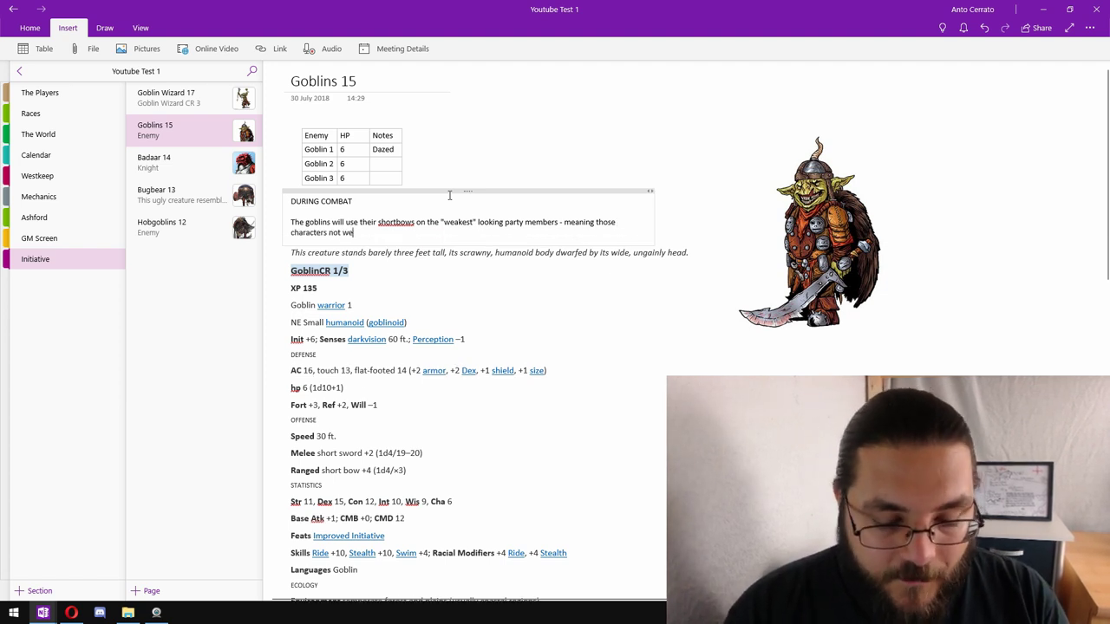
pyautogui.write('aring armour.')
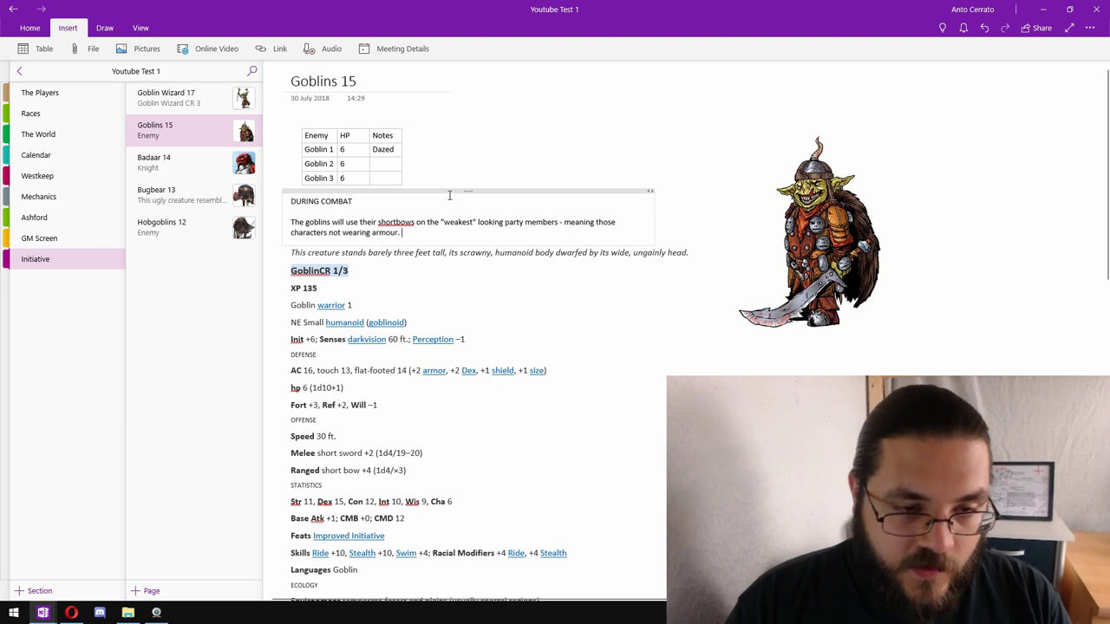
# Add a second paragraph to the goblin tactics, "They will keep falling back behind cover wherever possible.", with the spelling of "wherever" corrected.
pyautogui.press('Return')
pyautogui.write('They')
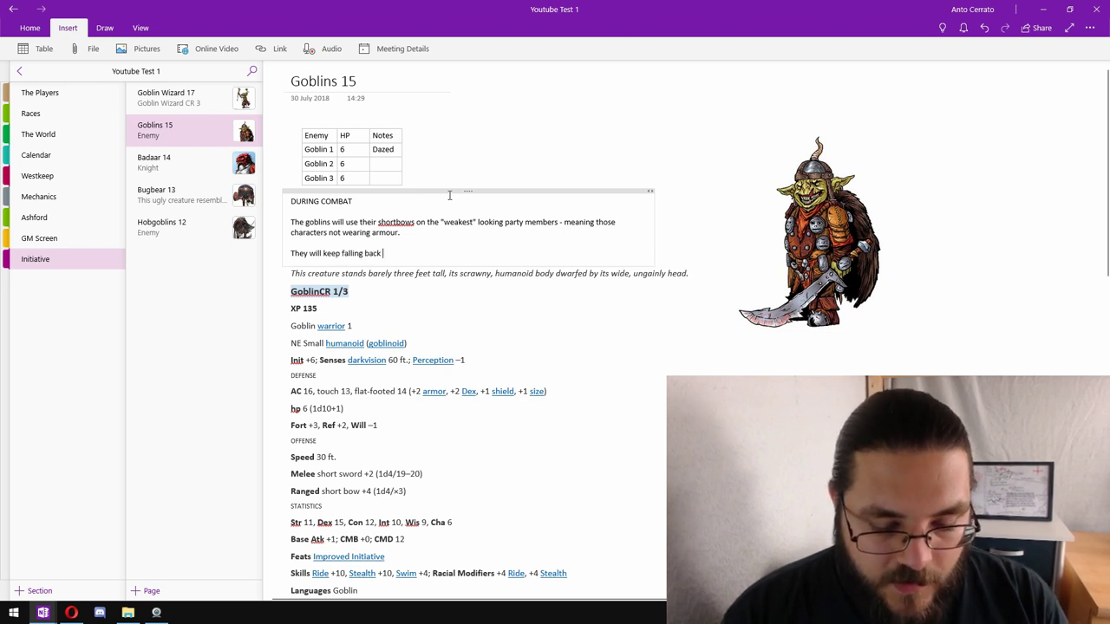
pyautogui.write('will keep falling back behind cover where')
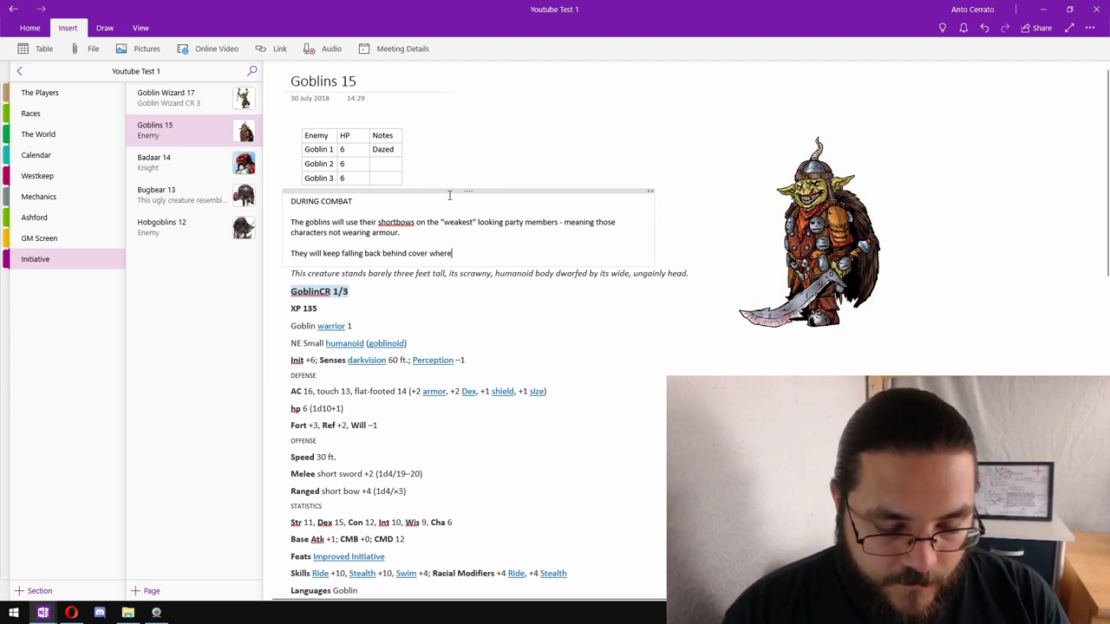
pyautogui.write('ever possible.')
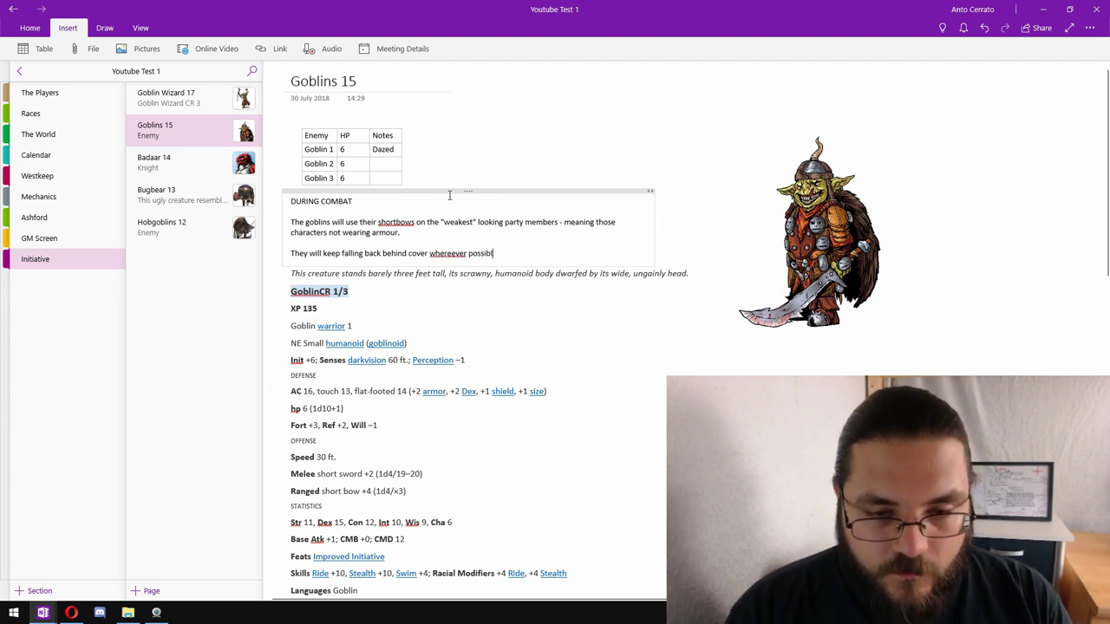
pyautogui.rightClick(457, 256)
pyautogui.click(490, 288)
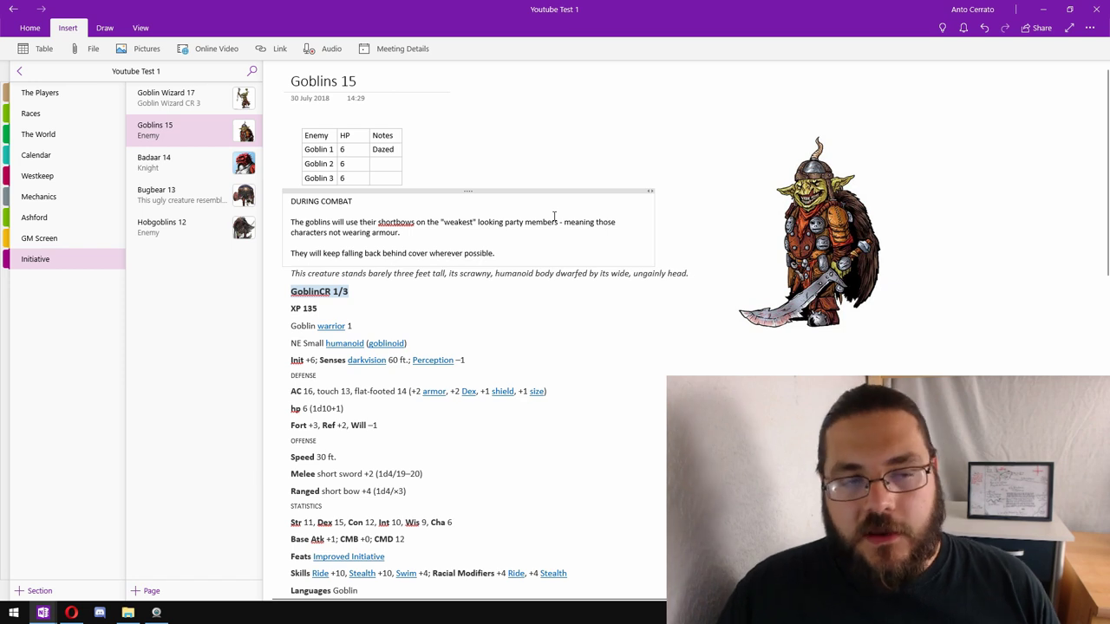
# Move the Bugbear 13 stat block down and add above it "DURING COMBAT" and "The bugbear will target the biggest or strongest looking character.".
pyautogui.click(200, 188)
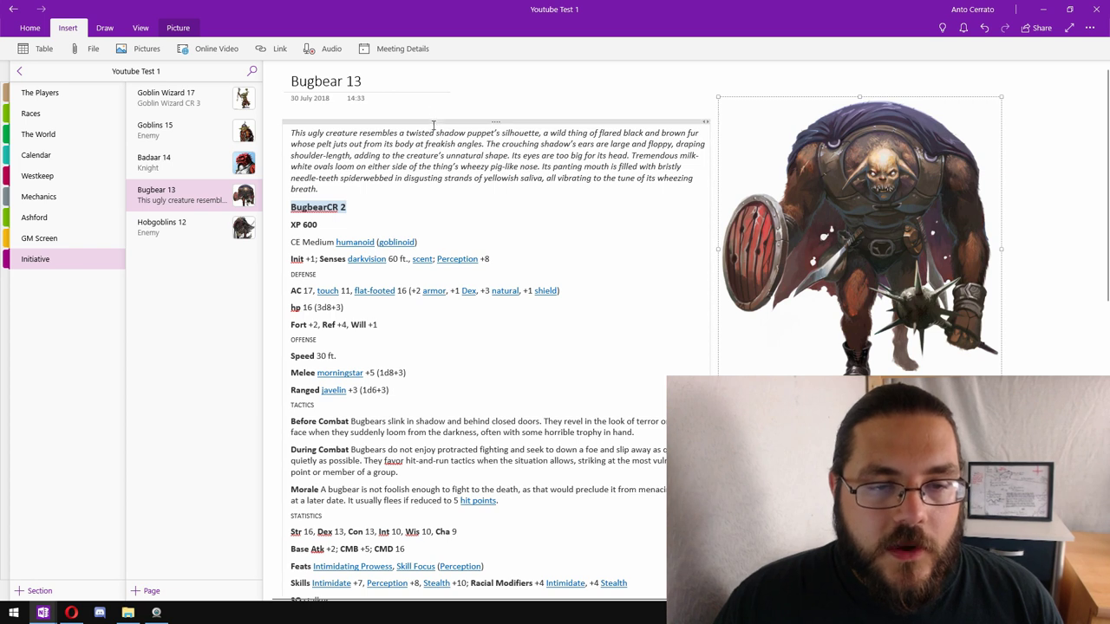
pyautogui.moveTo(444, 124); pyautogui.dragTo(446, 168)
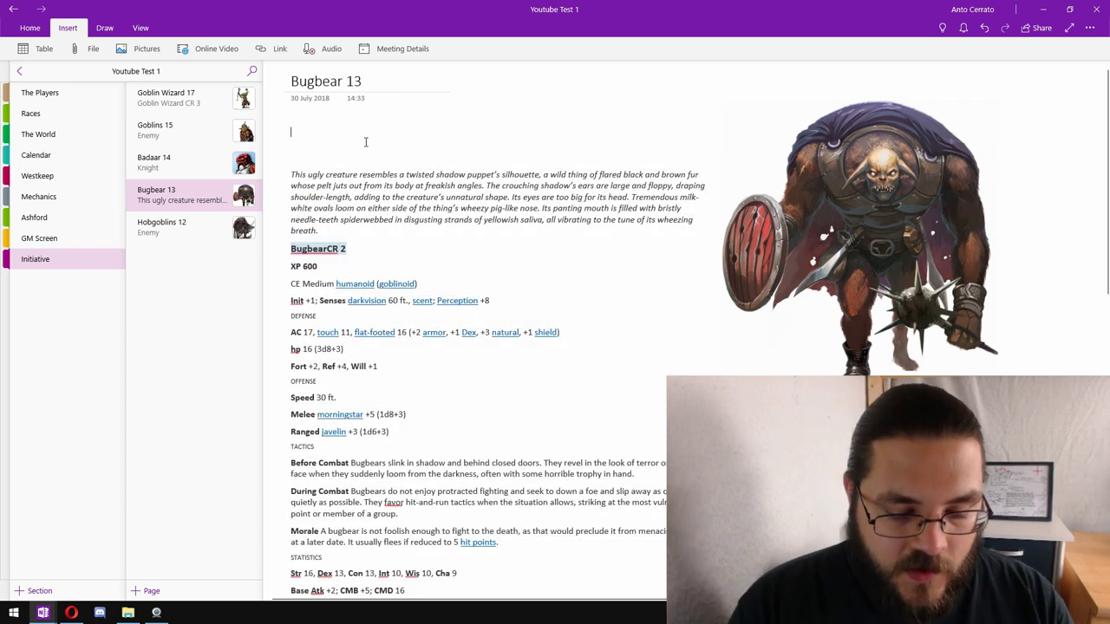
pyautogui.write('DURING COMBAT  The')
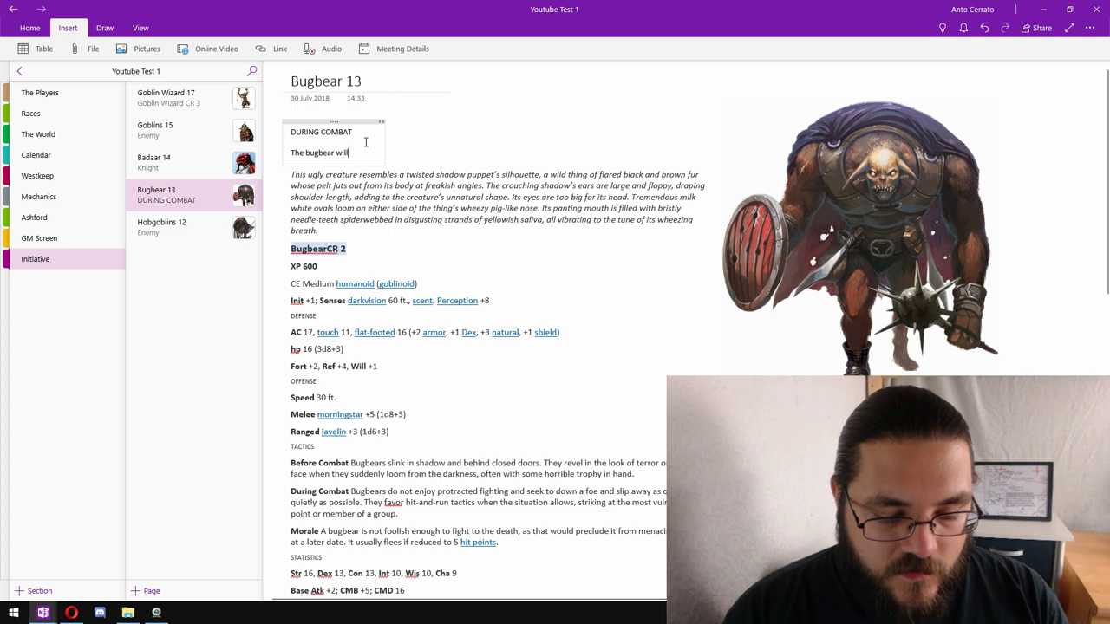
pyautogui.write(' bugbear will target the')
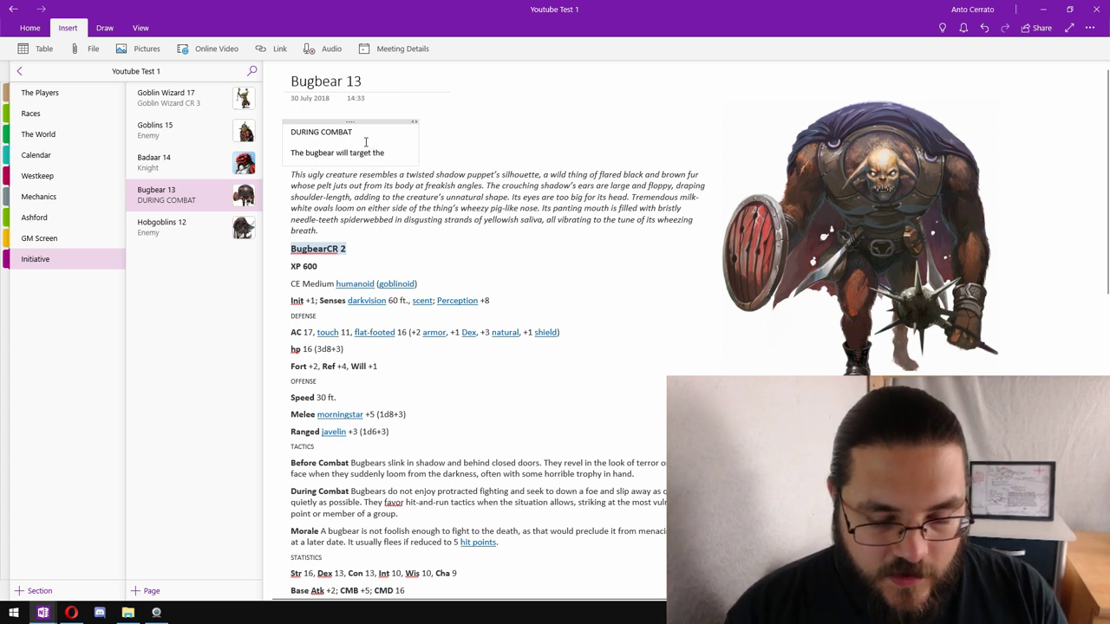
pyautogui.write(' bi')
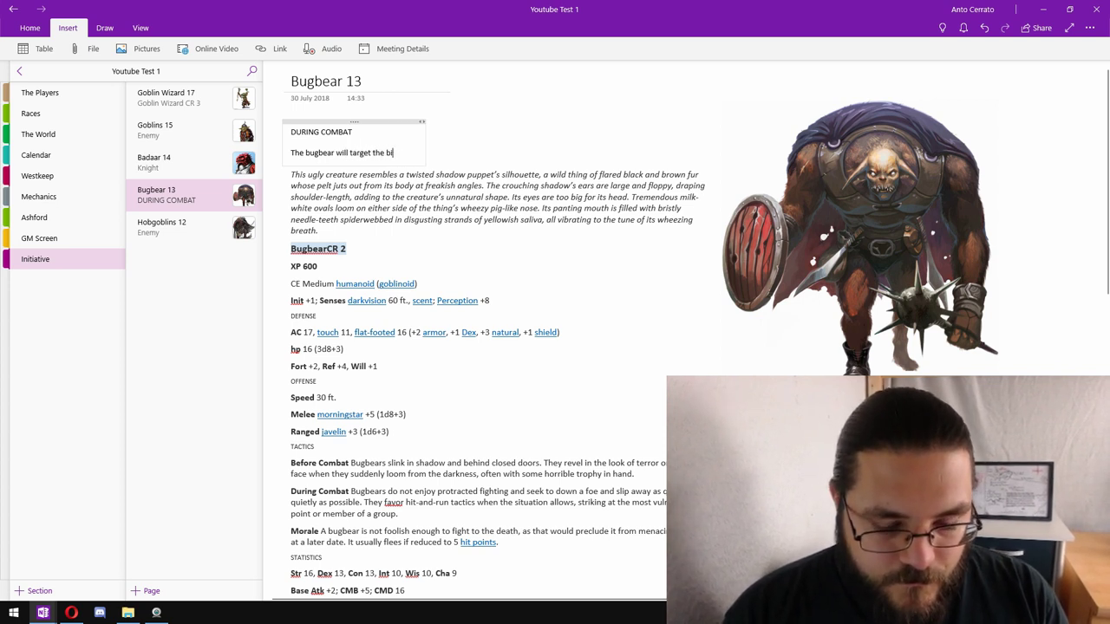
pyautogui.write('ggest ')
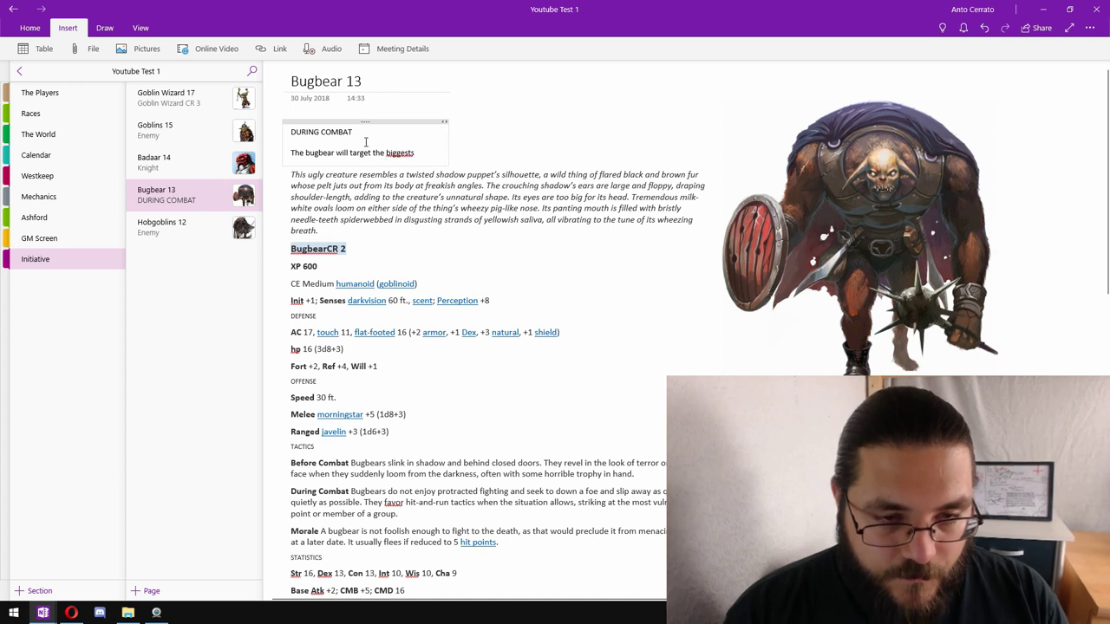
pyautogui.write('or strong')
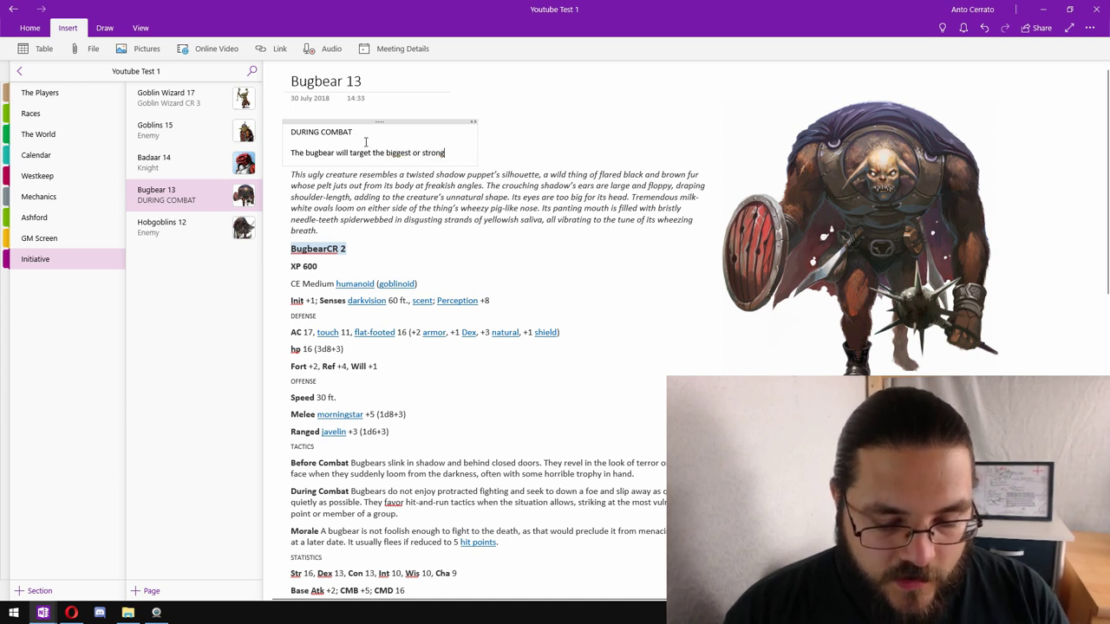
pyautogui.write('est looking')
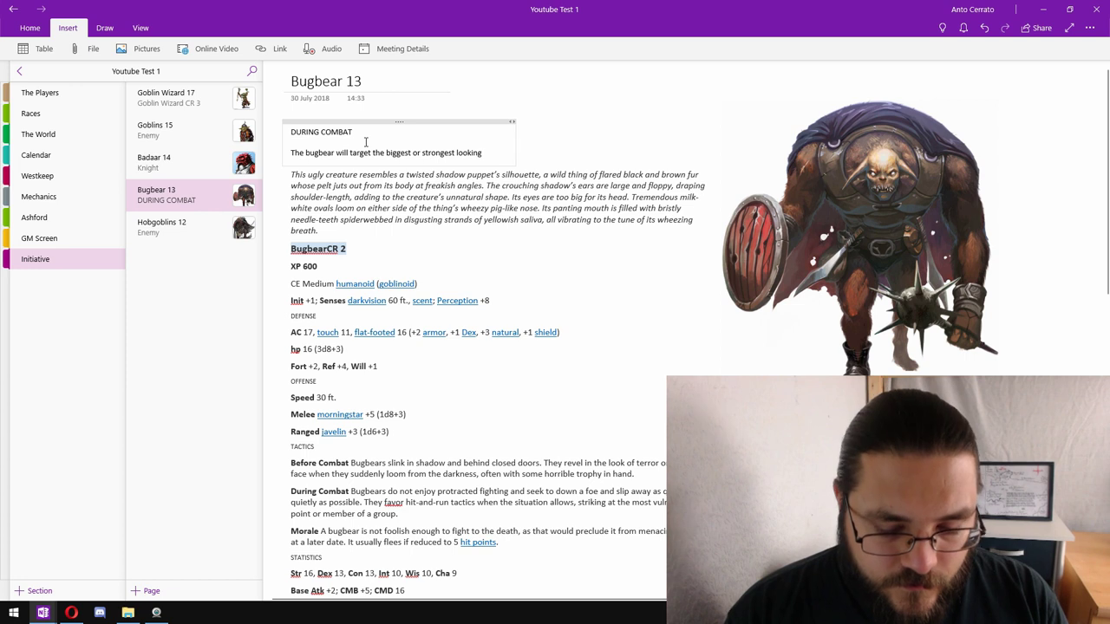
pyautogui.write(' character.')
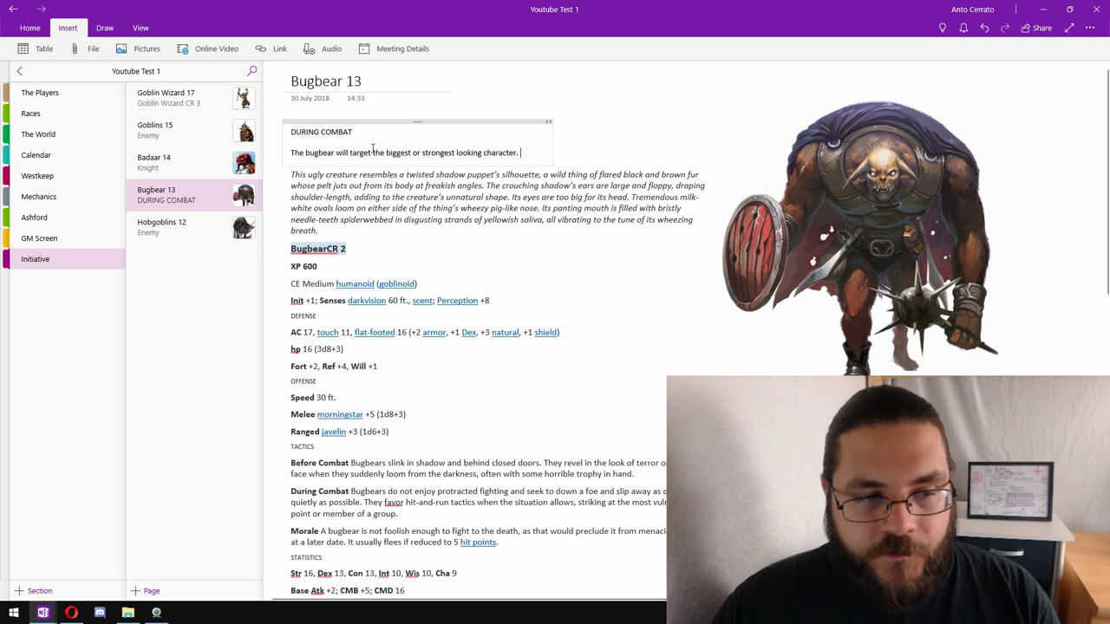
# Move the stat block on the Hobgoblins 12 page down to leave space below the enemy table.
pyautogui.click(186, 227)
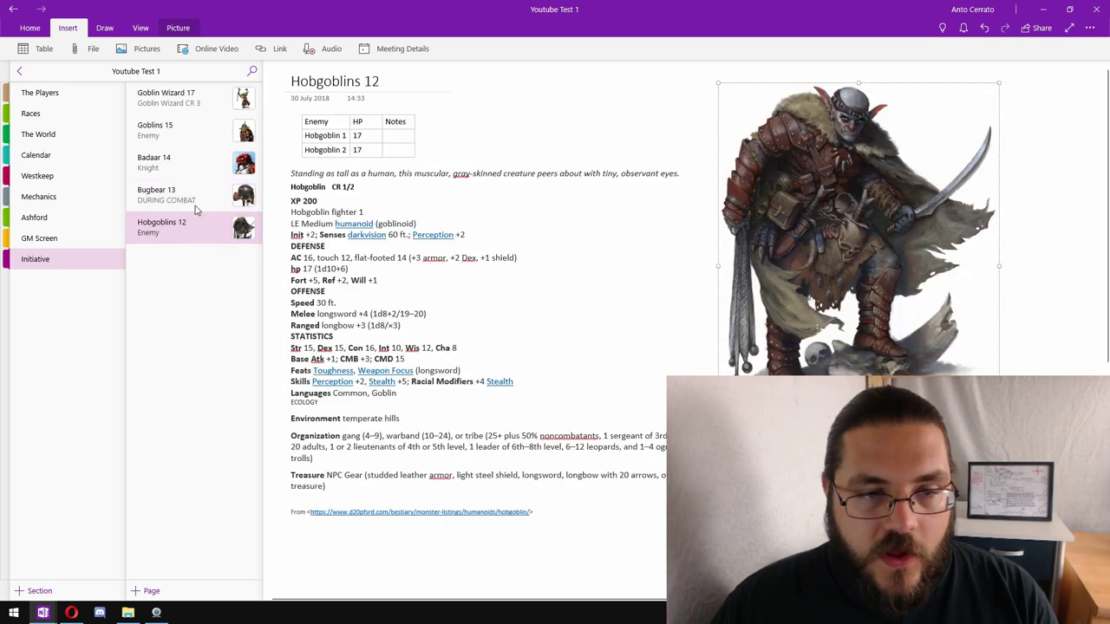
pyautogui.click(453, 163)
pyautogui.moveTo(452, 163); pyautogui.dragTo(393, 205)
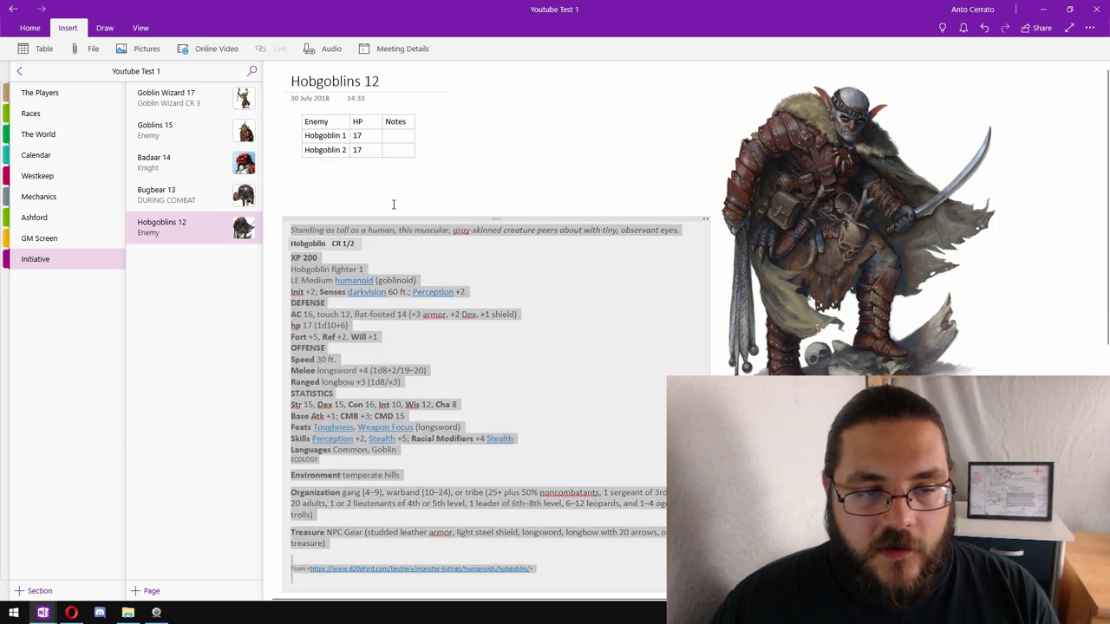
# Add a note between the hobgoblin enemy table and stat block with the heading "DURING COMBAT" and the text "Support the bugbear.".
pyautogui.click(293, 186)
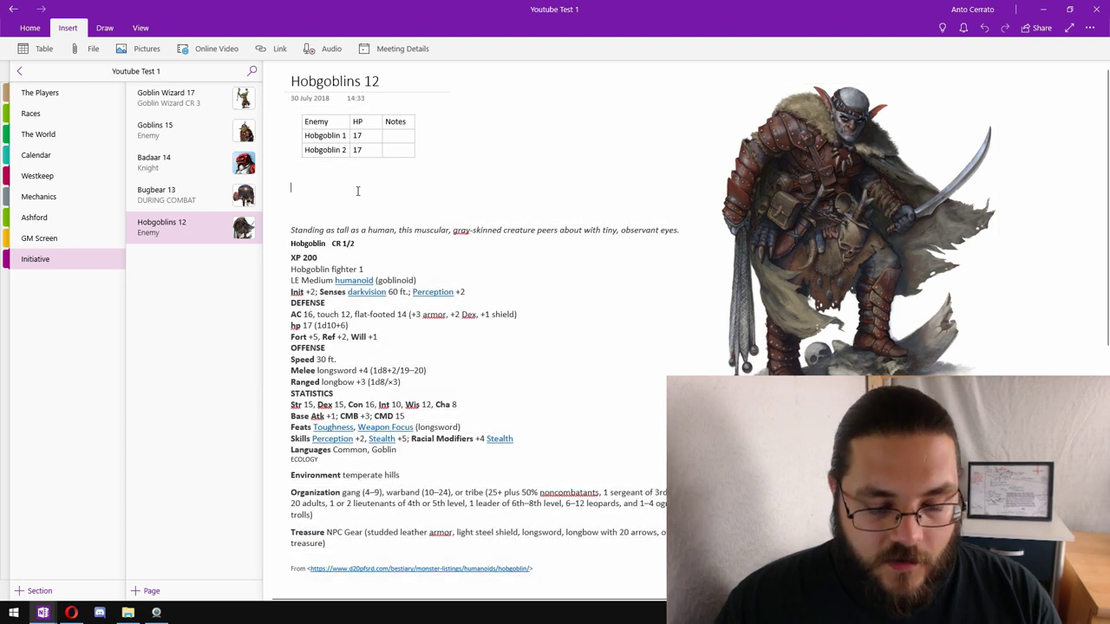
pyautogui.write('DURING')
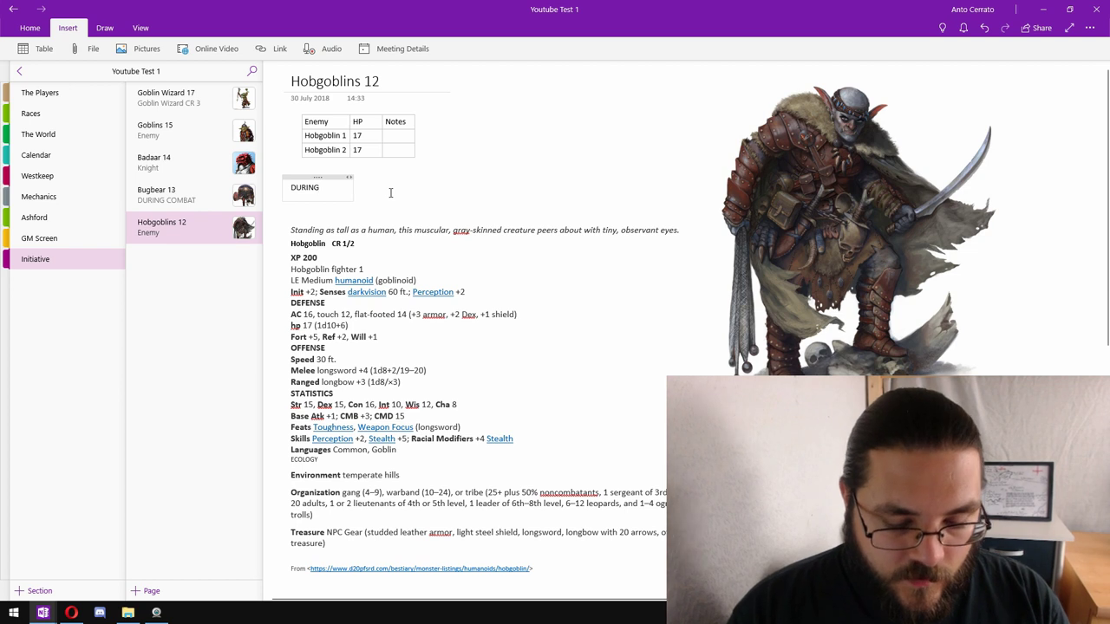
pyautogui.write('COMBAT')
pyautogui.press('Return')
pyautogui.write('su')
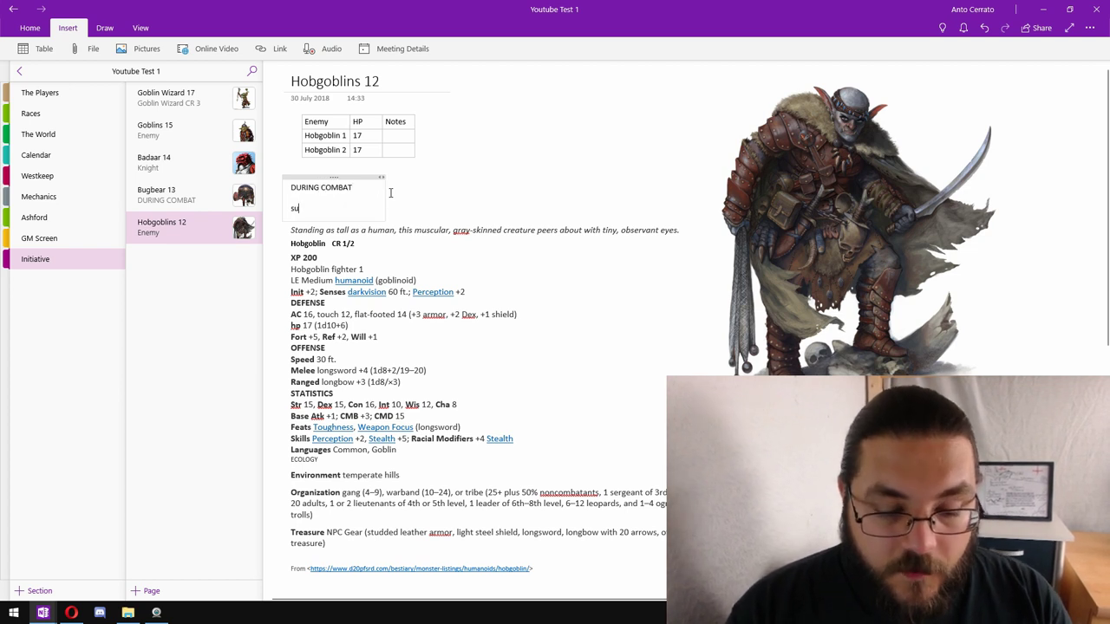
pyautogui.write('ppor')
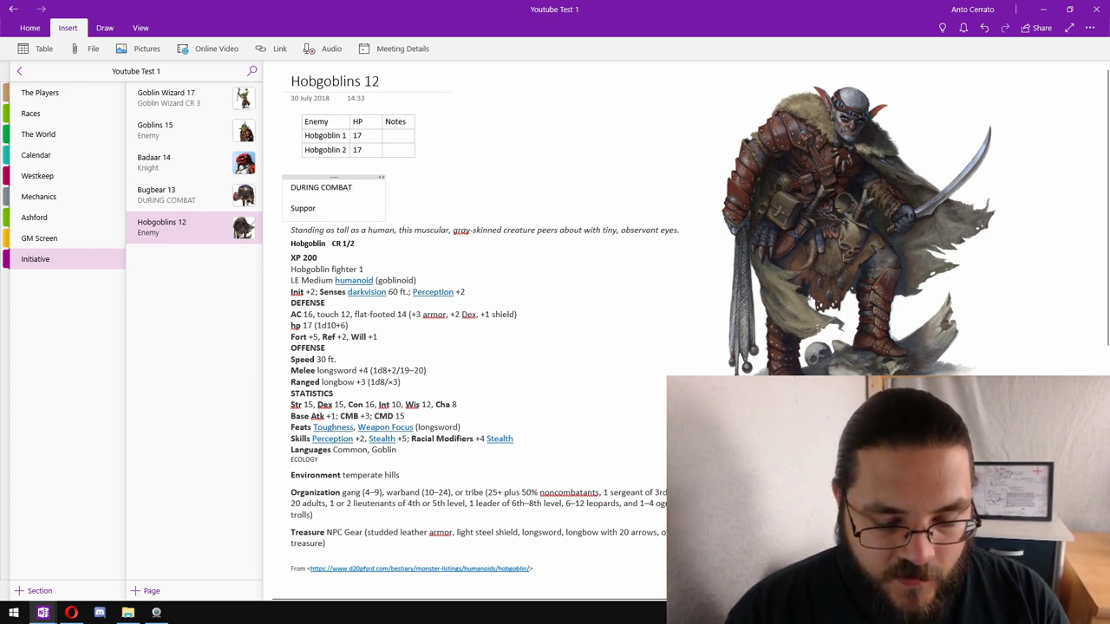
pyautogui.write('t the bugbear.')
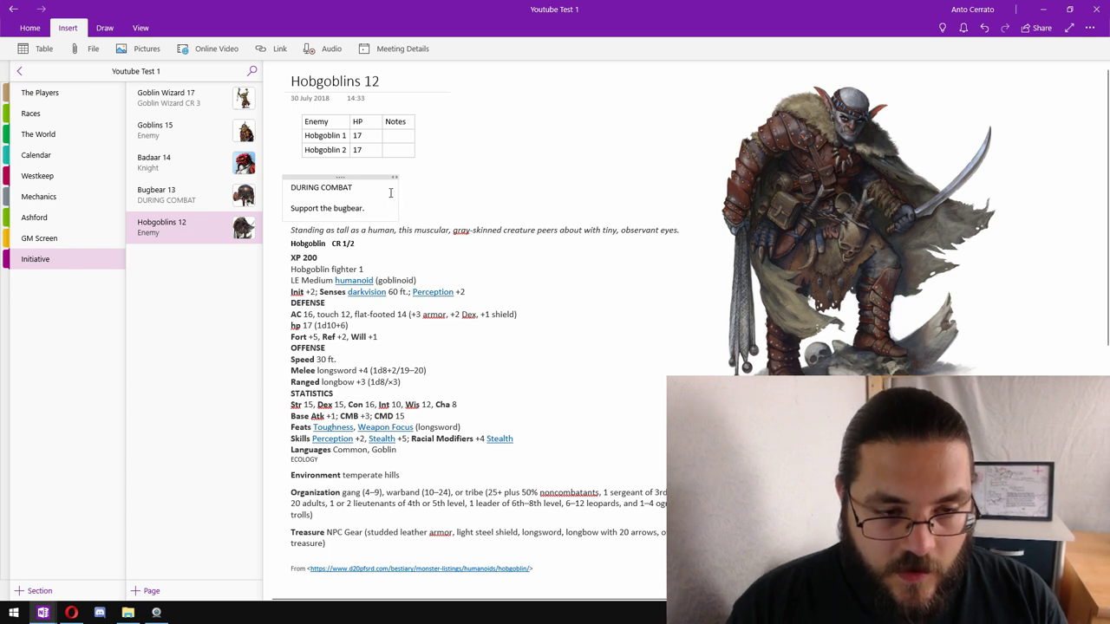
# Add a paragraph reading "Flank enemies where possible" to the hobgoblins' combat note, below "Support the bugbear.".
pyautogui.press('Return')
pyautogui.write('f')
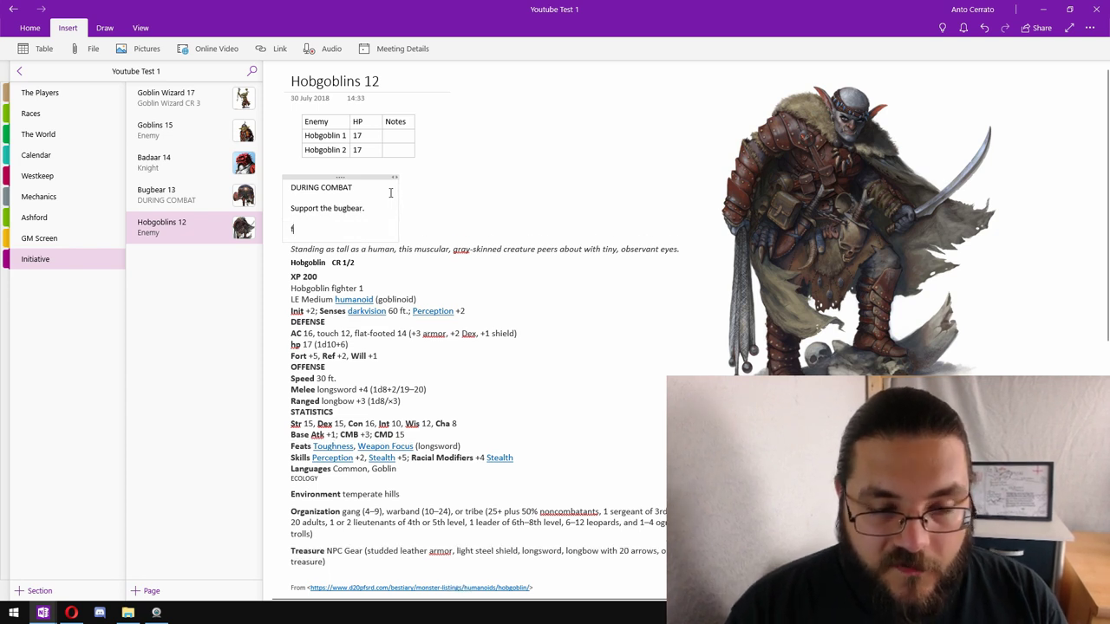
pyautogui.write('lank ')
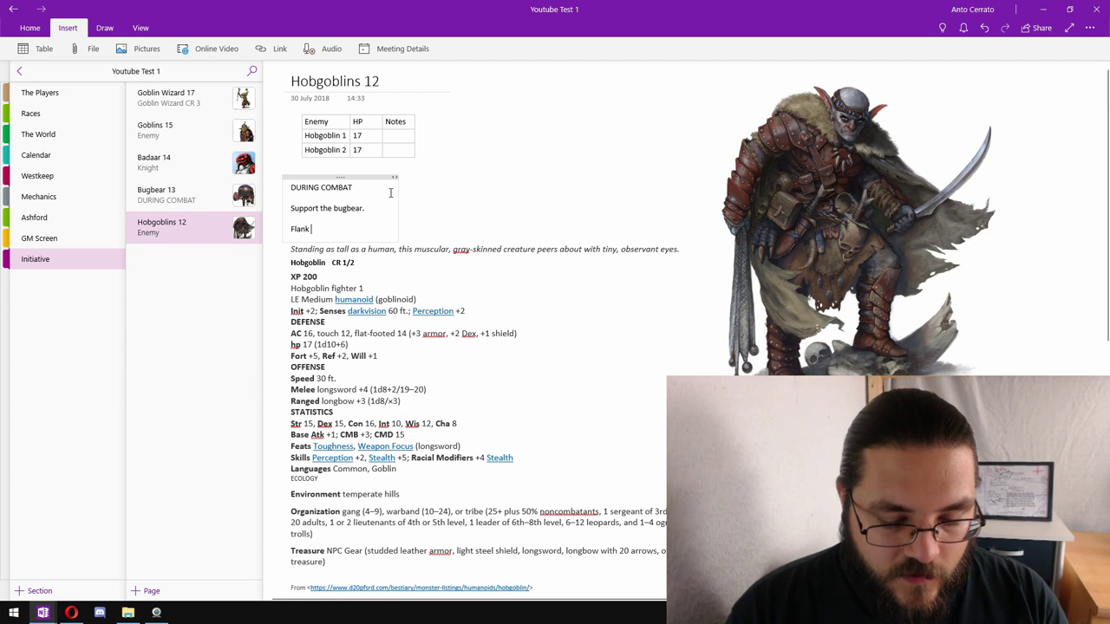
pyautogui.write('enemies where ')
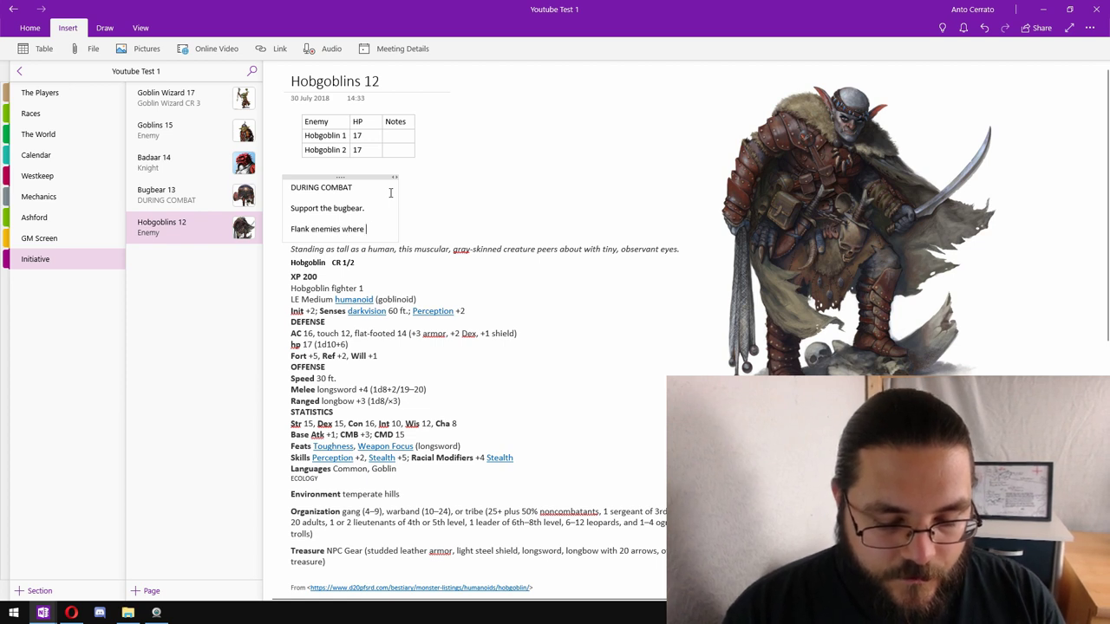
pyautogui.write('possible')
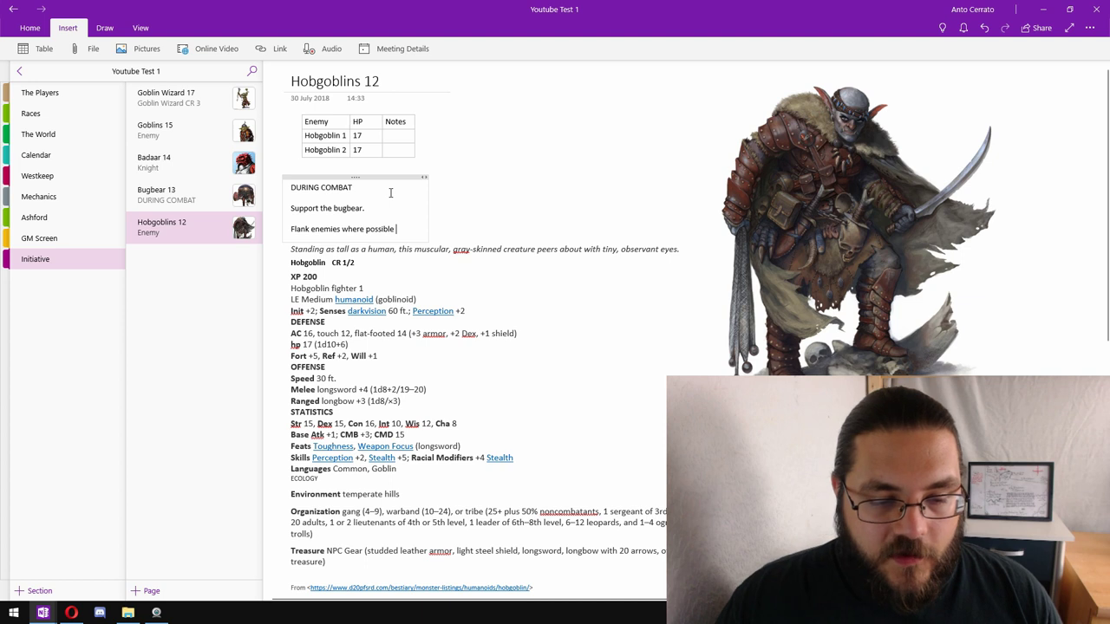
pyautogui.scroll(-3, 510, 271)
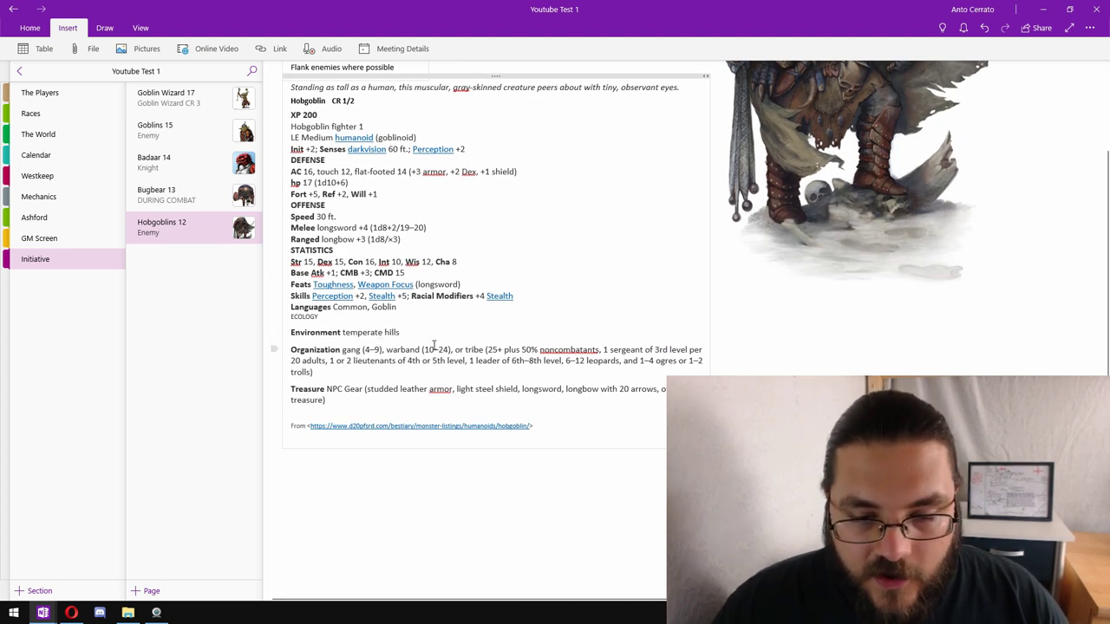
pyautogui.scroll(3, 588, 398)
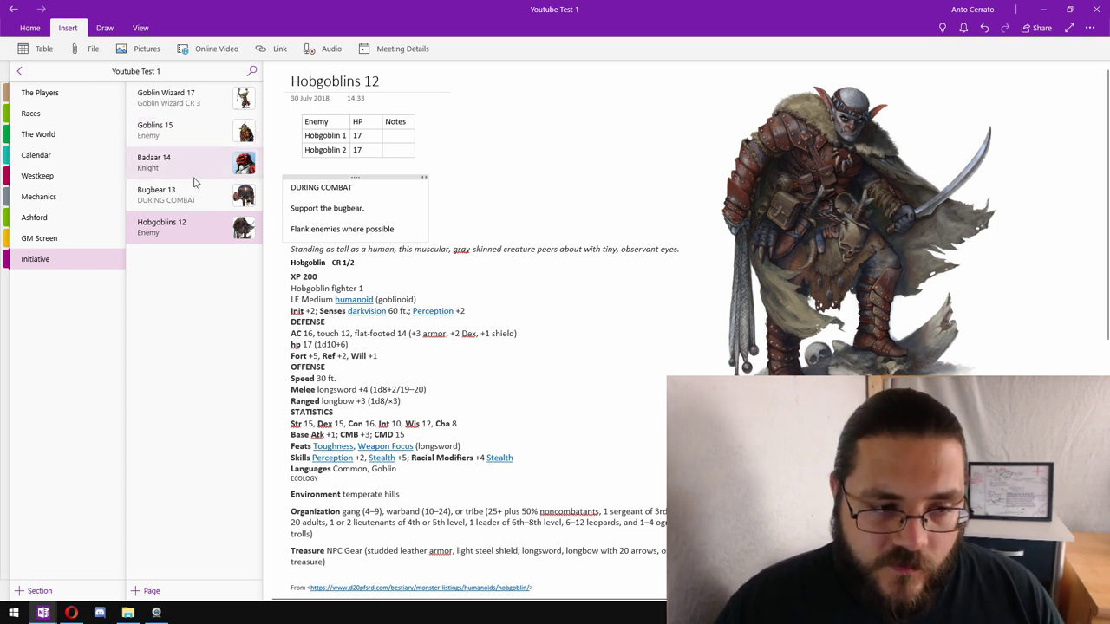
# On the Bugbear 13 page, add to the combat note the paragraph "Before getting into combat, they will throw a javelin whilst the move.".
pyautogui.click(206, 205)
pyautogui.scroll(-8, 592, 273)
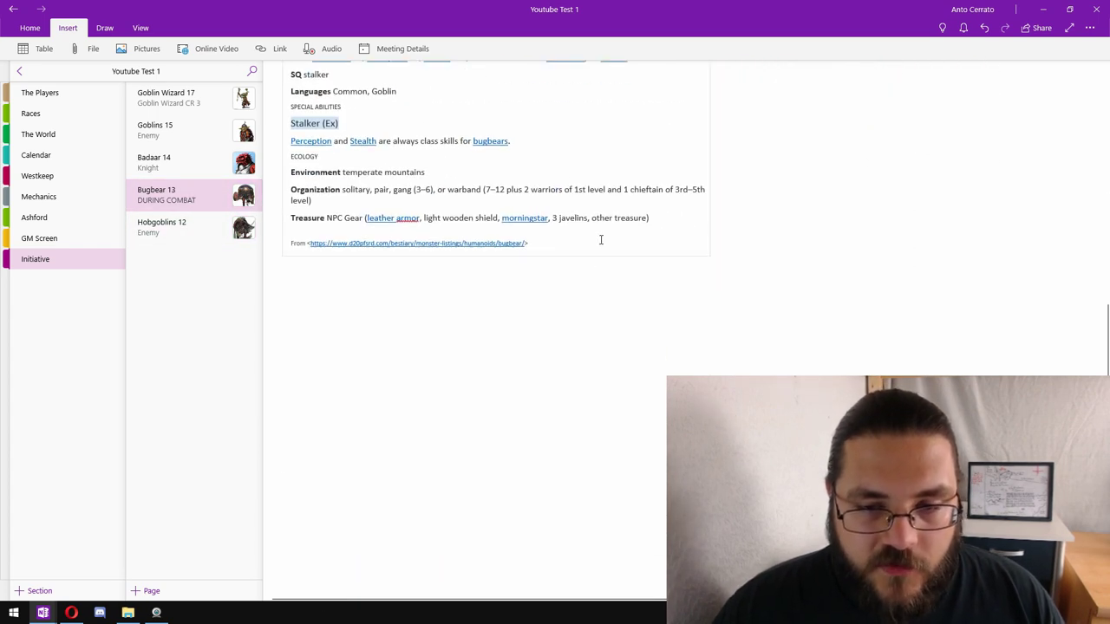
pyautogui.scroll(10, 602, 252)
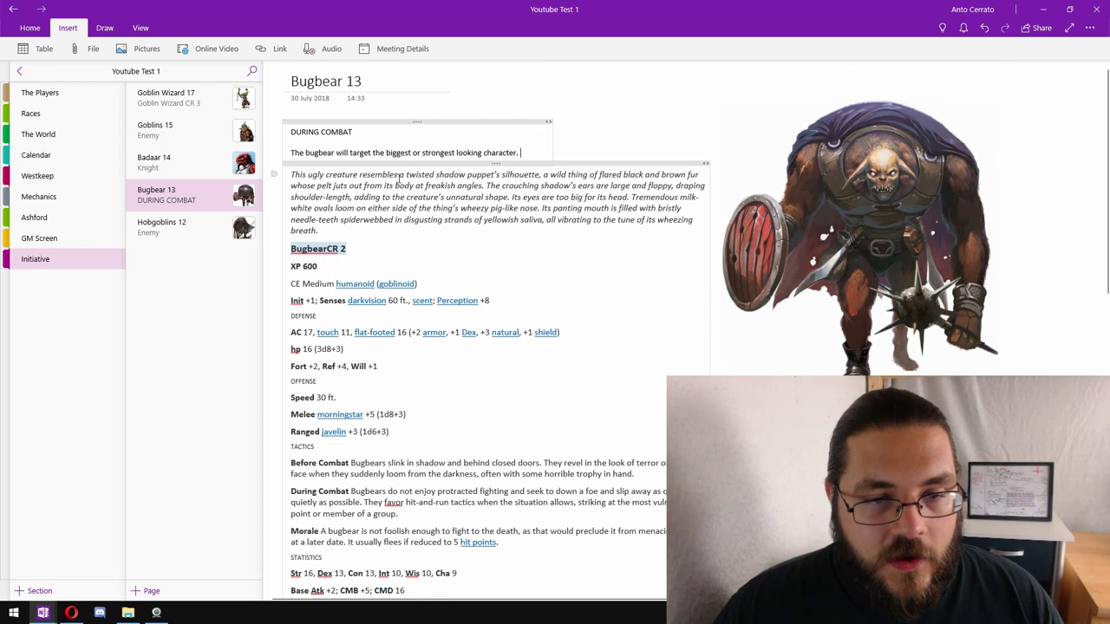
pyautogui.click(535, 154)
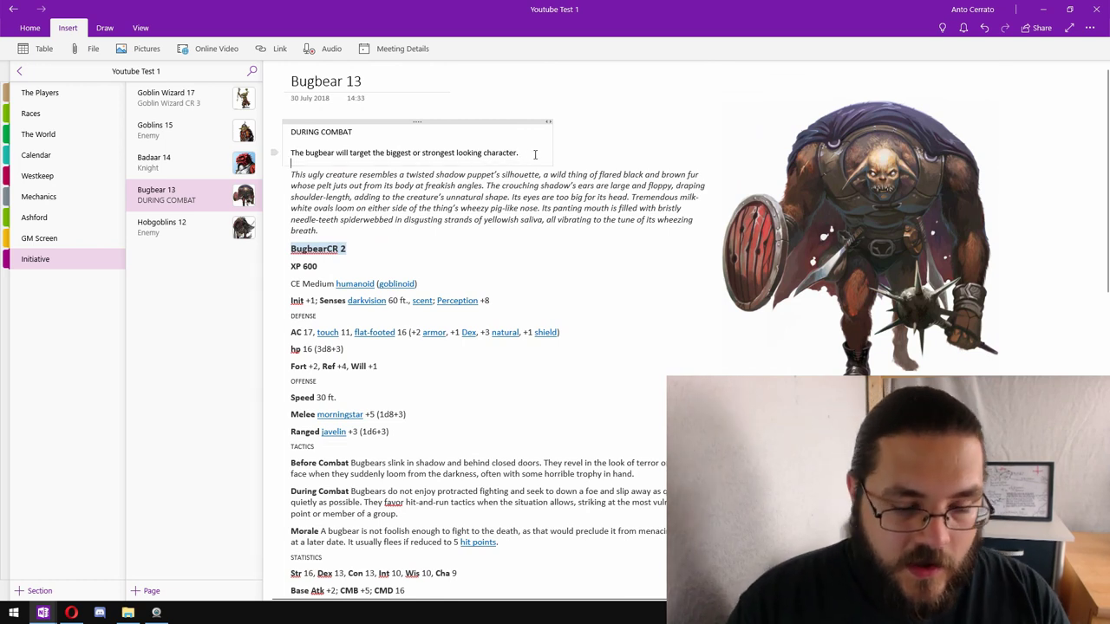
pyautogui.press('Return')
pyautogui.write('Befor')
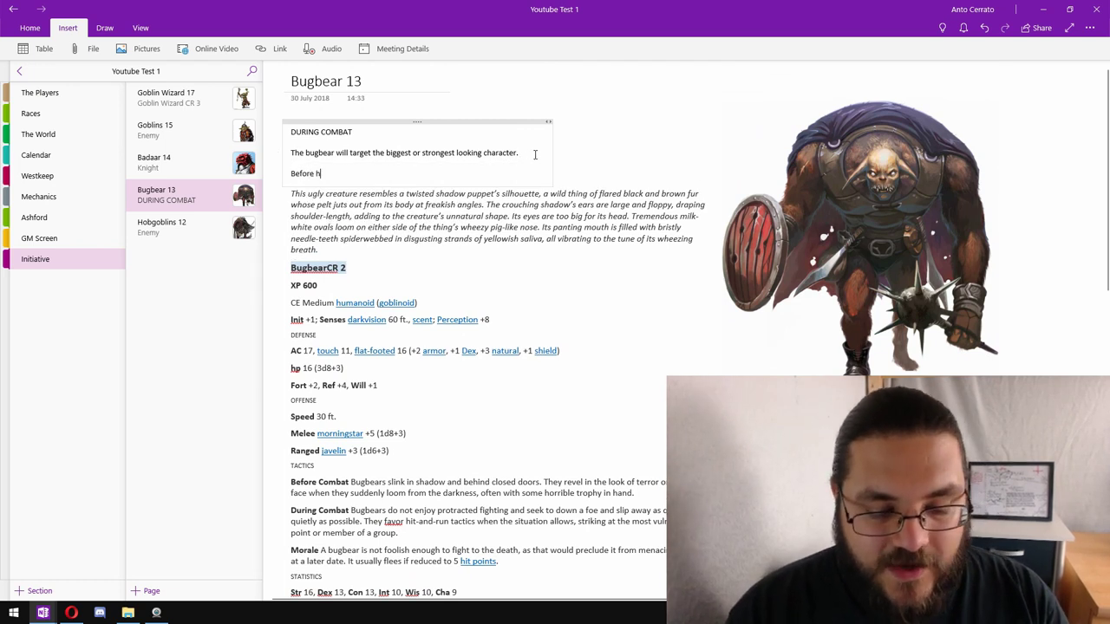
pyautogui.write('e getting into ')
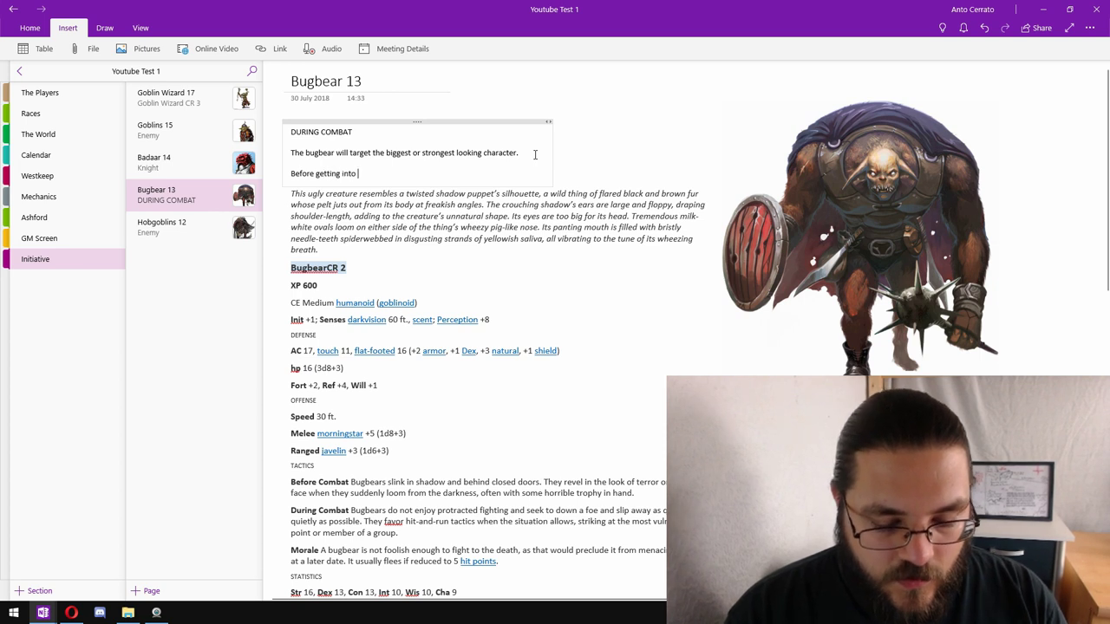
pyautogui.write('combat, they wi')
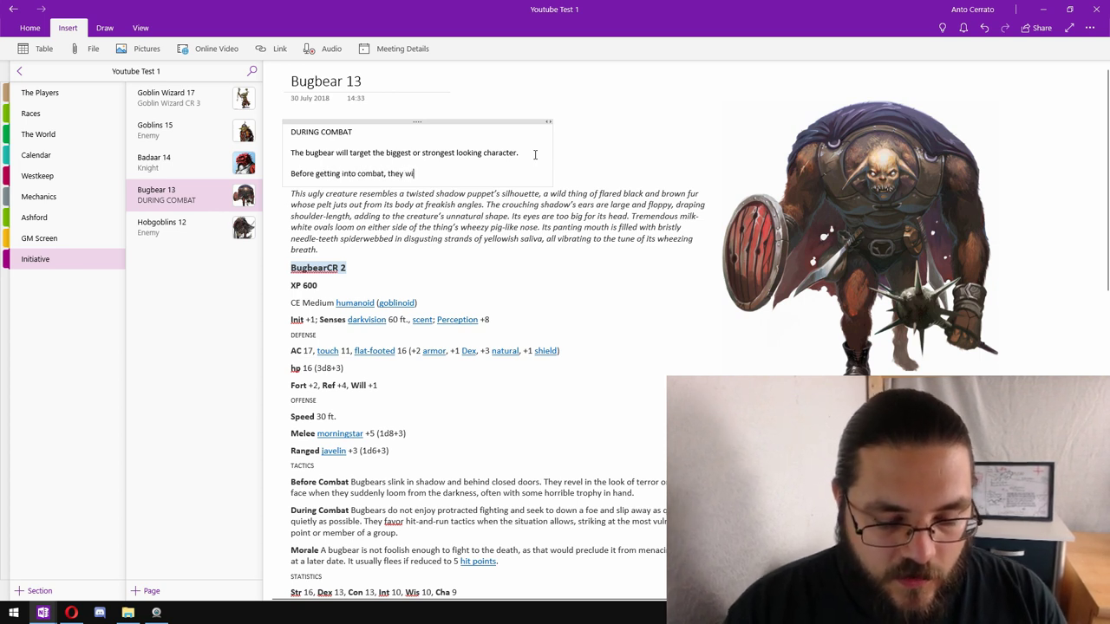
pyautogui.write('ll throw a')
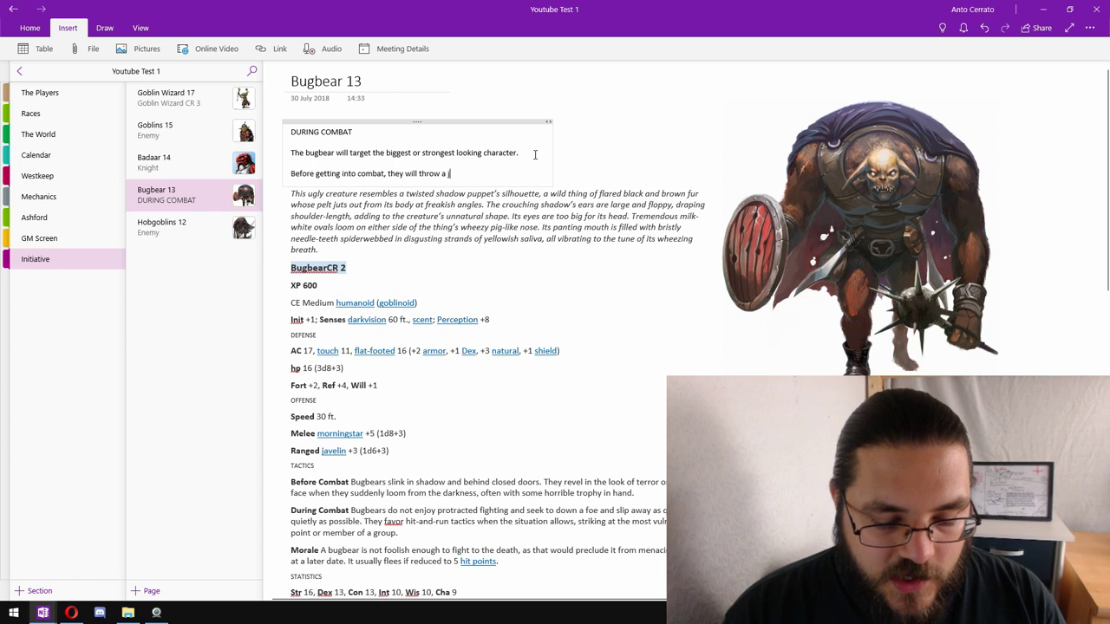
pyautogui.write(' javelin')
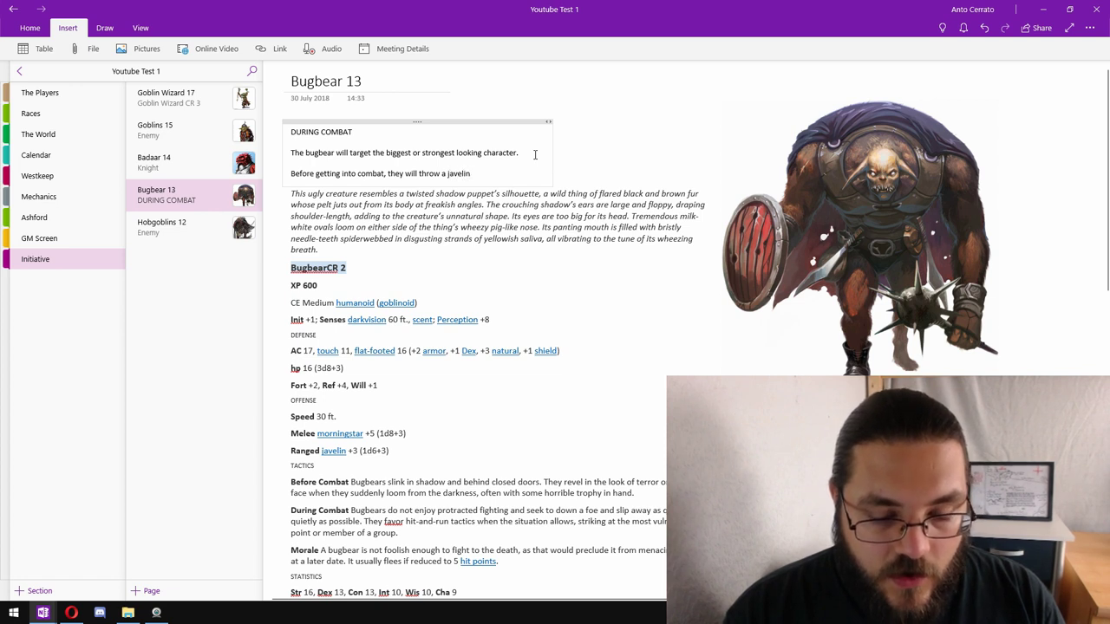
pyautogui.write(' whilst the ')
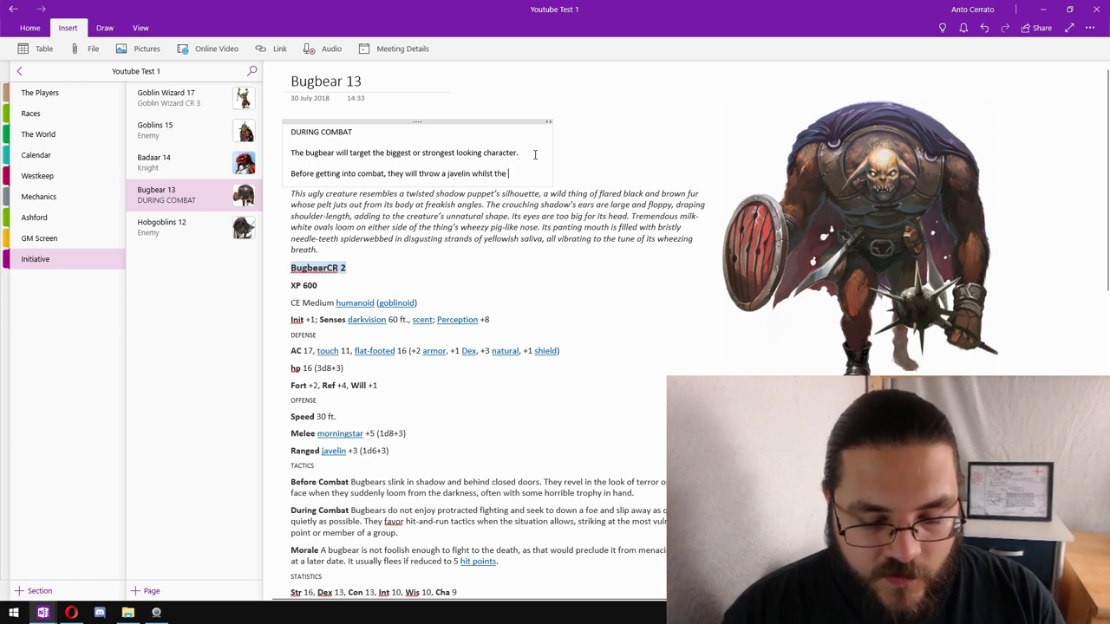
pyautogui.write('mvove.')
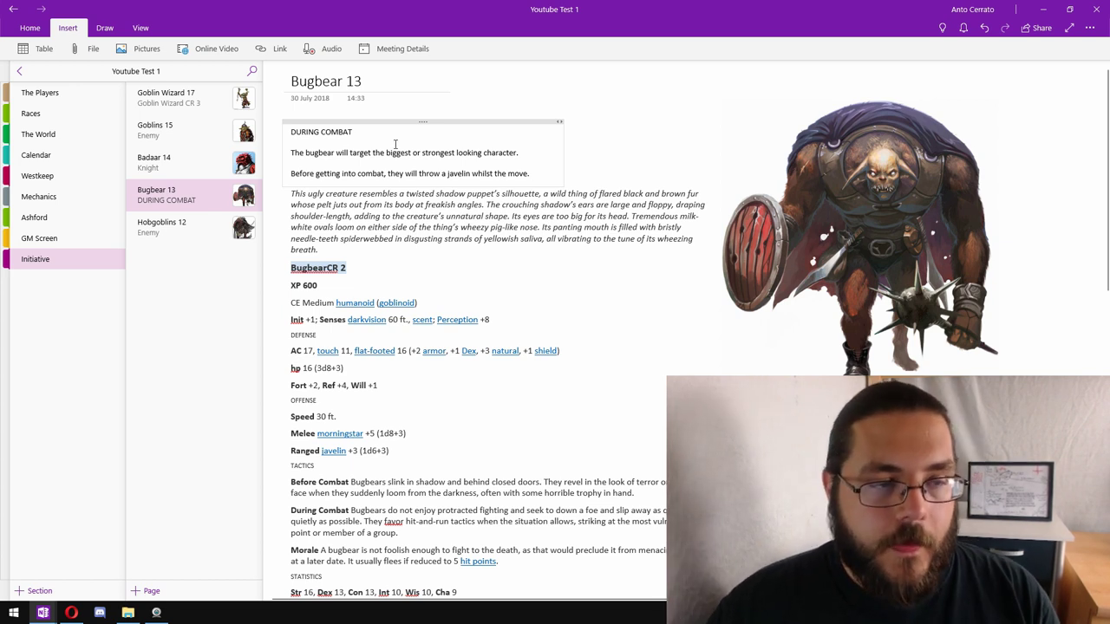
# Move the Goblin Wizard 17 stat block down and add above it a note with "DURING COMBAT" and "Stay at the rear group".
pyautogui.click(252, 98)
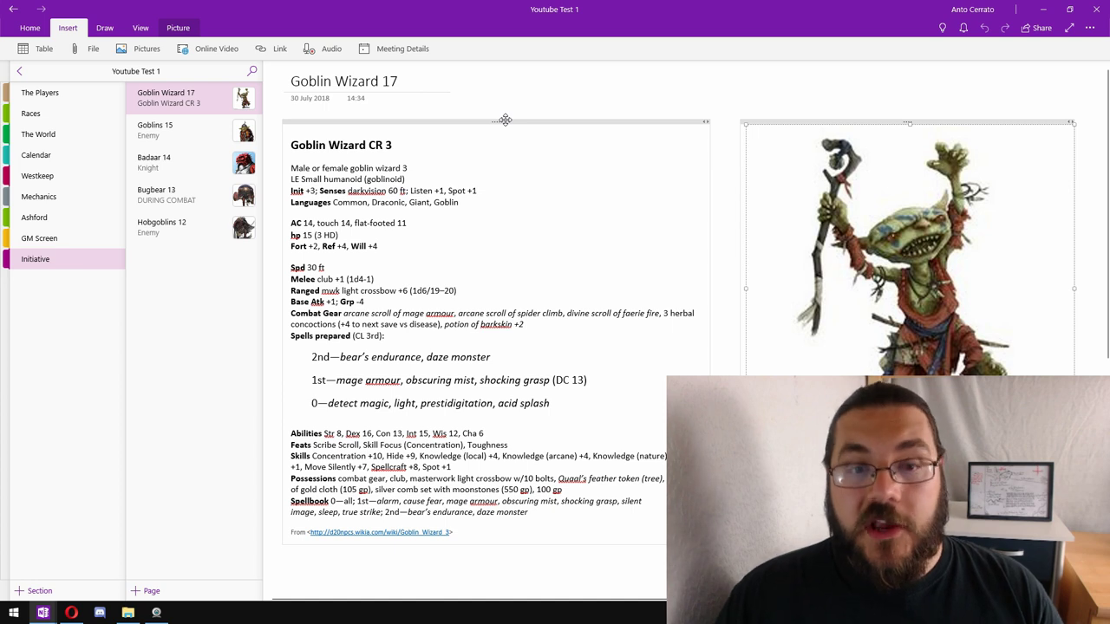
pyautogui.moveTo(505, 120); pyautogui.dragTo(503, 190)
pyautogui.click(302, 127)
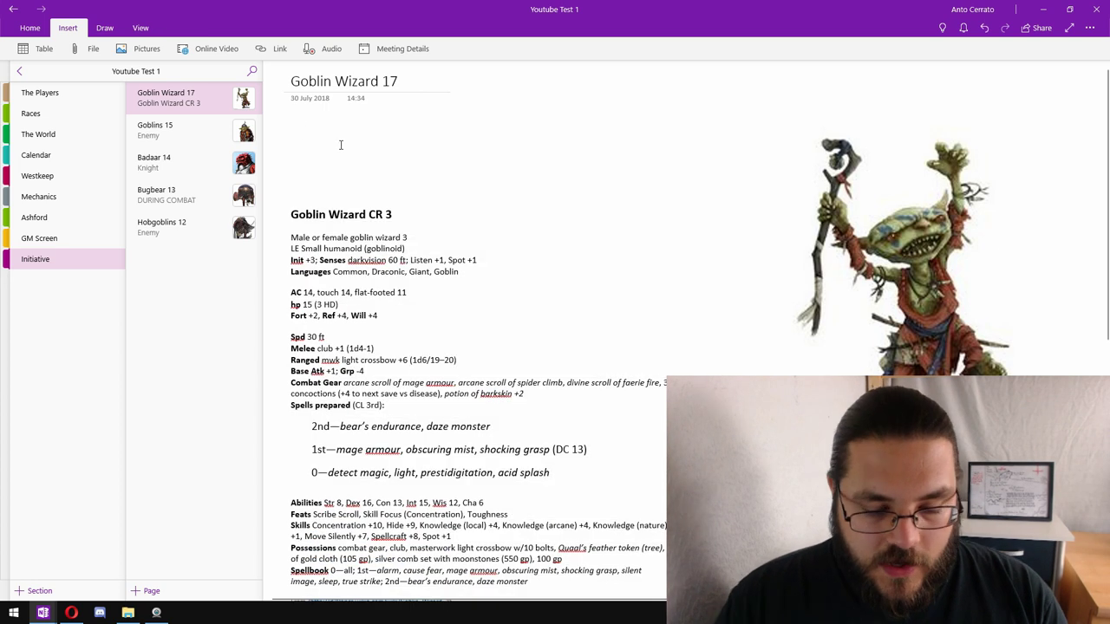
pyautogui.write('DURING COMBAT')
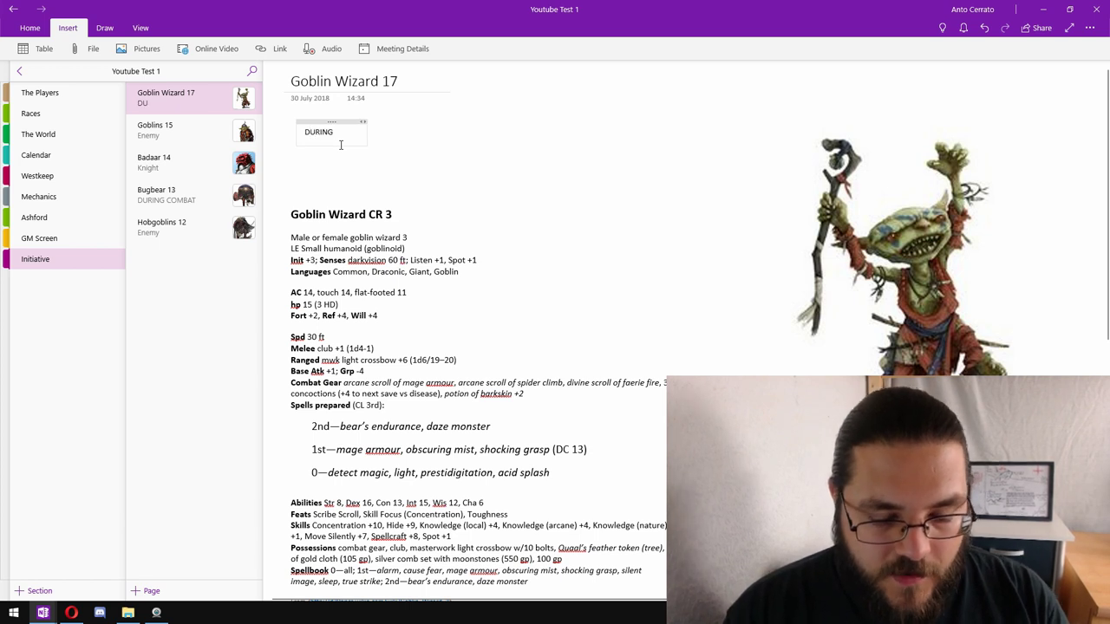
pyautogui.press('Return')
pyautogui.press('Return')
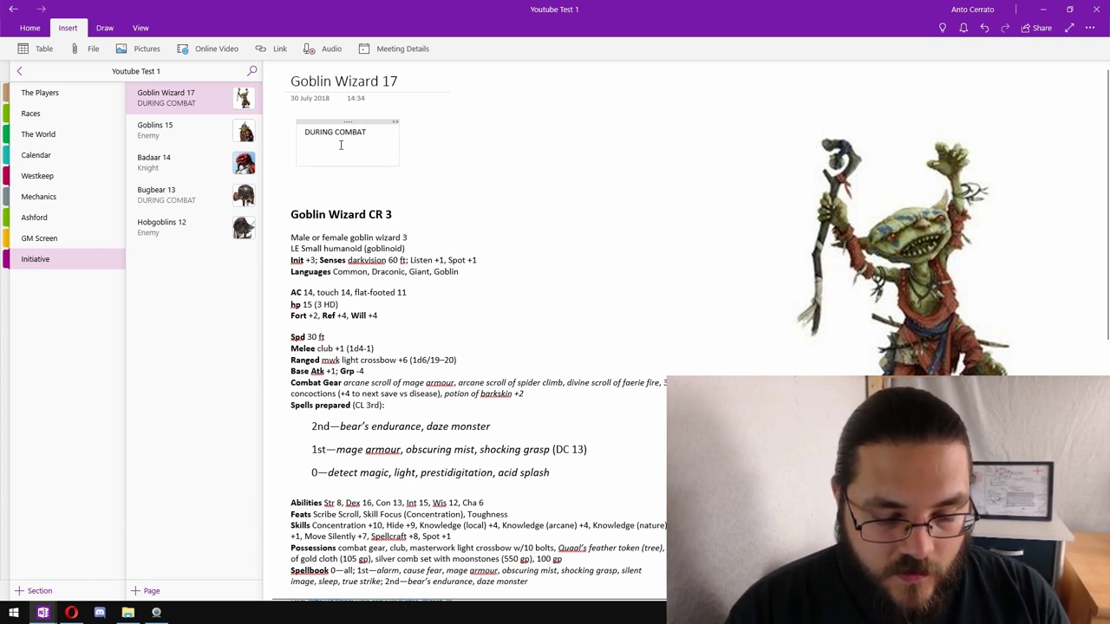
pyautogui.write('Stay at the r')
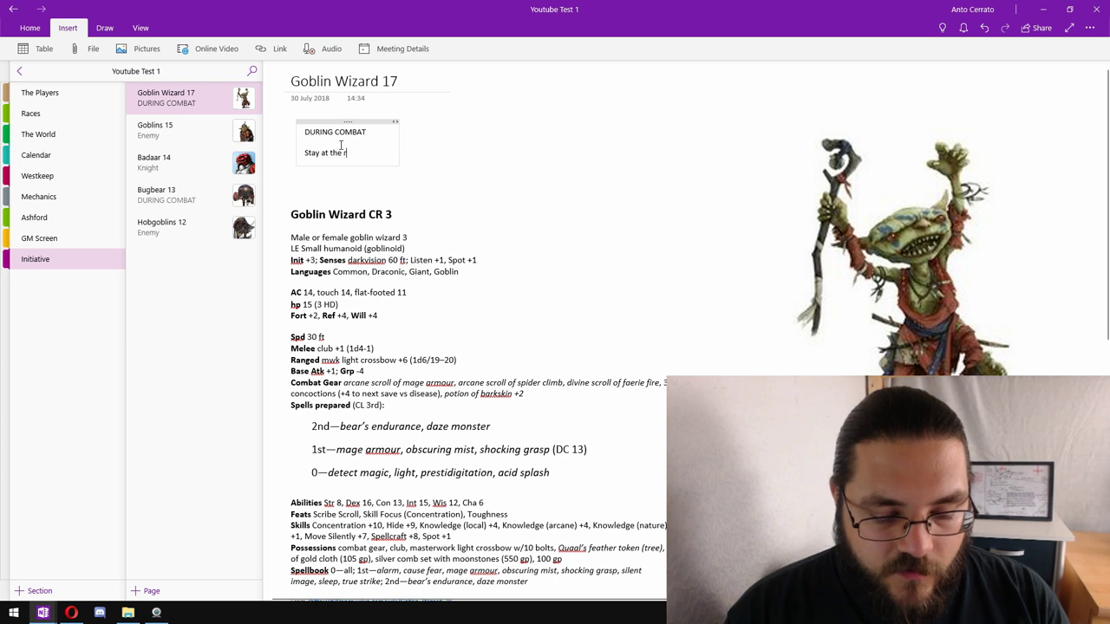
pyautogui.write('ear group')
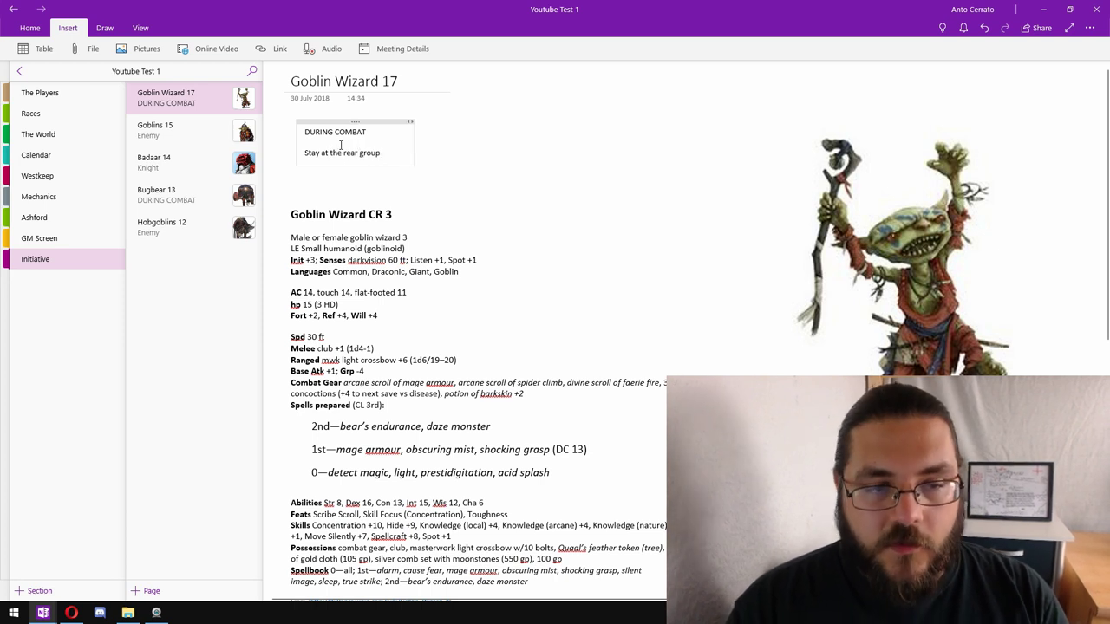
# Add the paragraph "First spell - Mage Armour on the bugbear." to the goblin wizard's combat note.
pyautogui.press('Return')
pyautogui.press('Return')
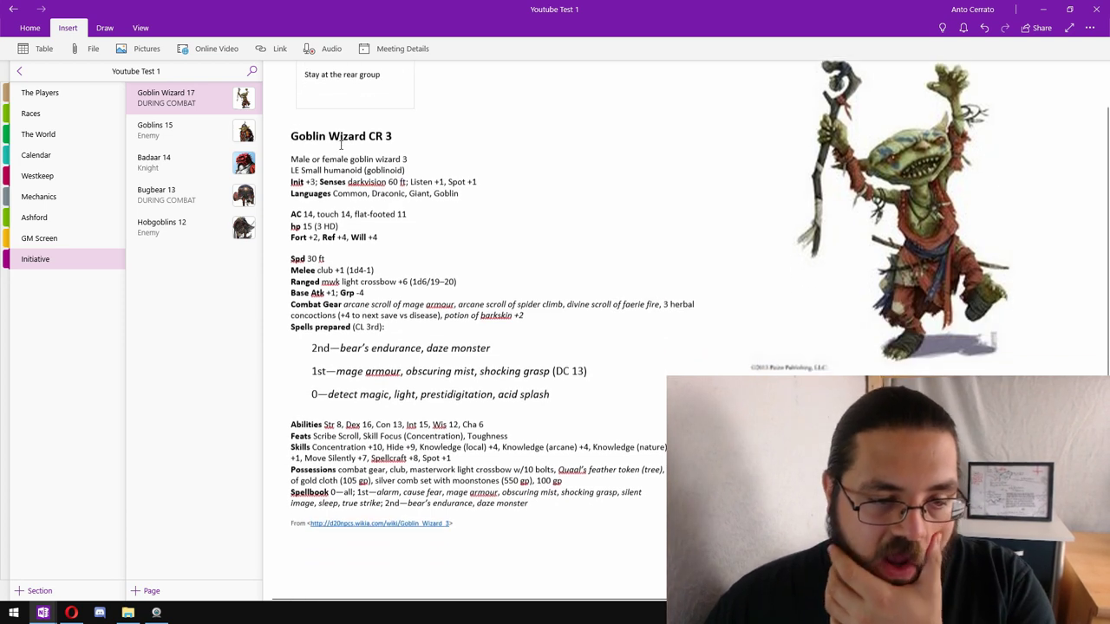
pyautogui.scroll(-1, 402, 205)
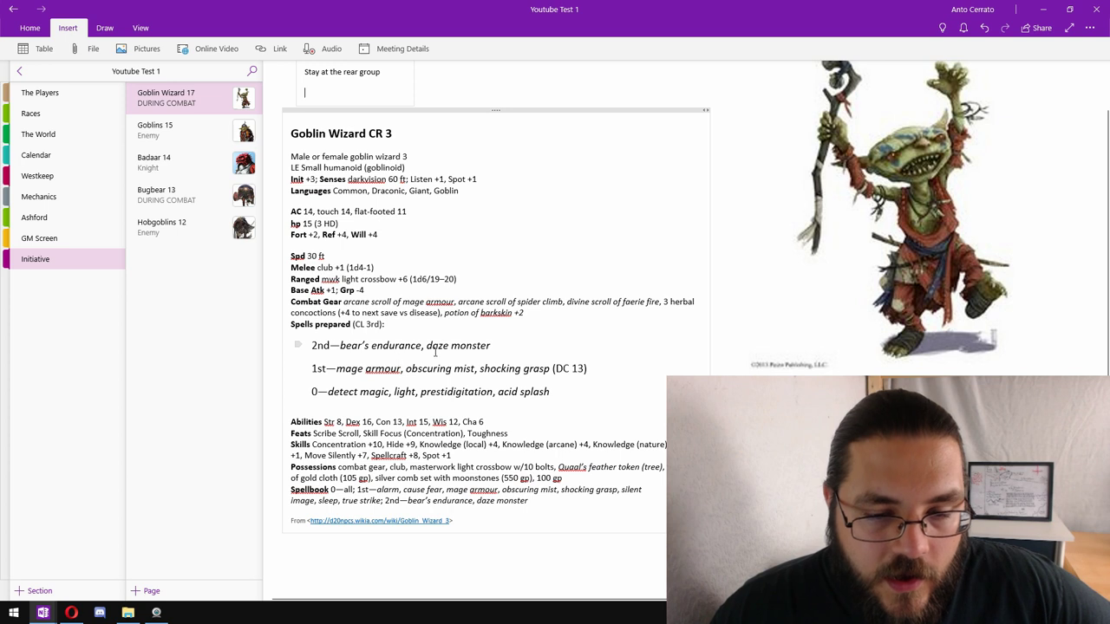
pyautogui.scroll(2, 457, 368)
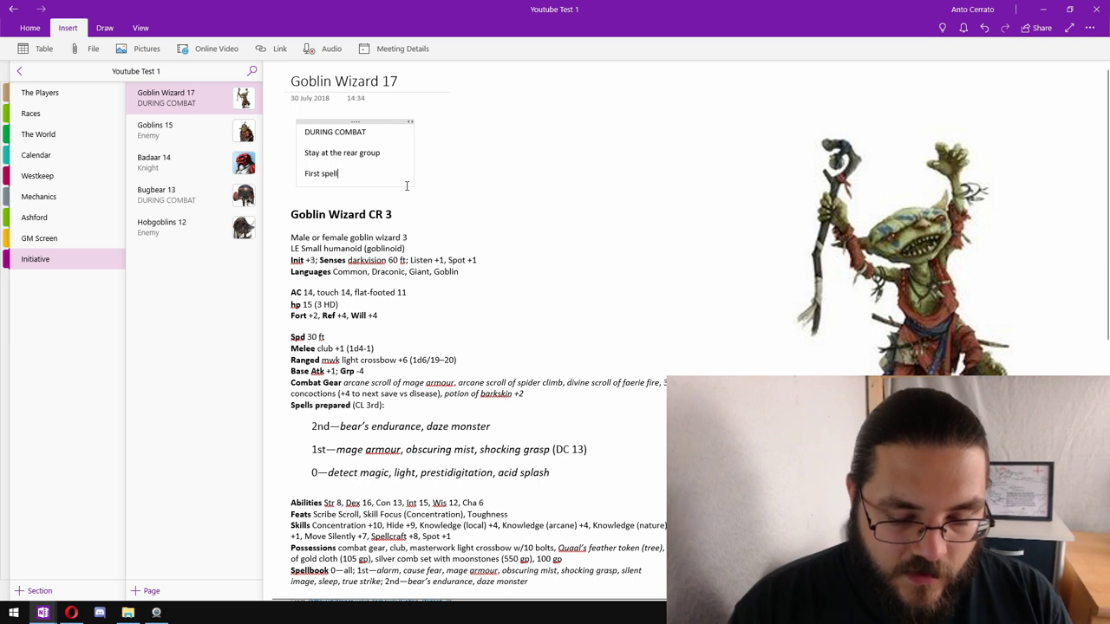
pyautogui.write('First spell - Mage Ar')
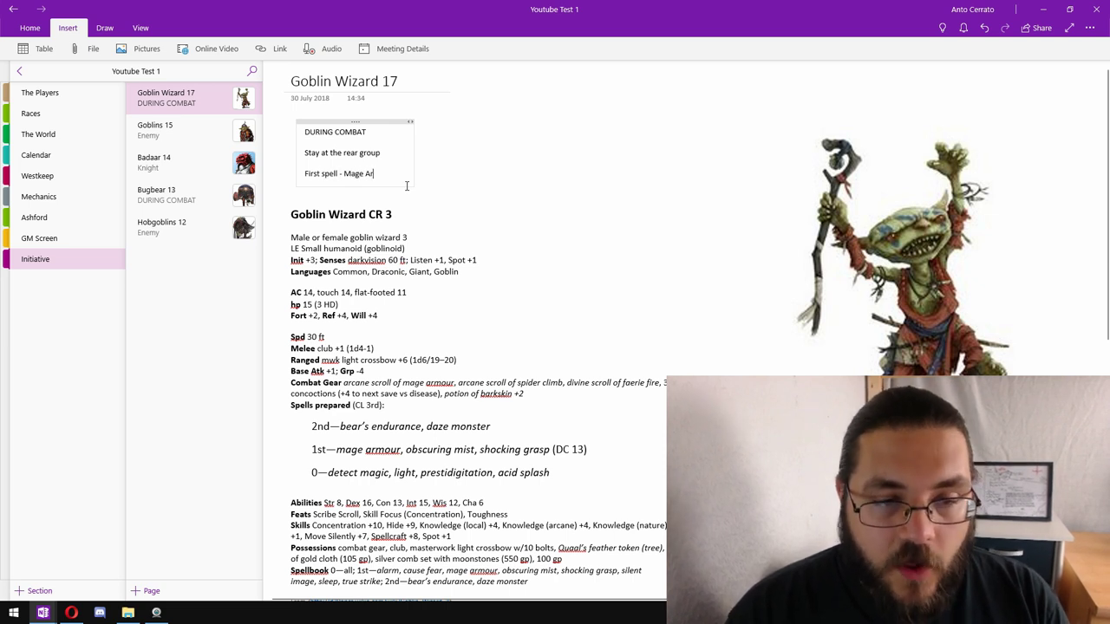
pyautogui.write('mour on the bu')
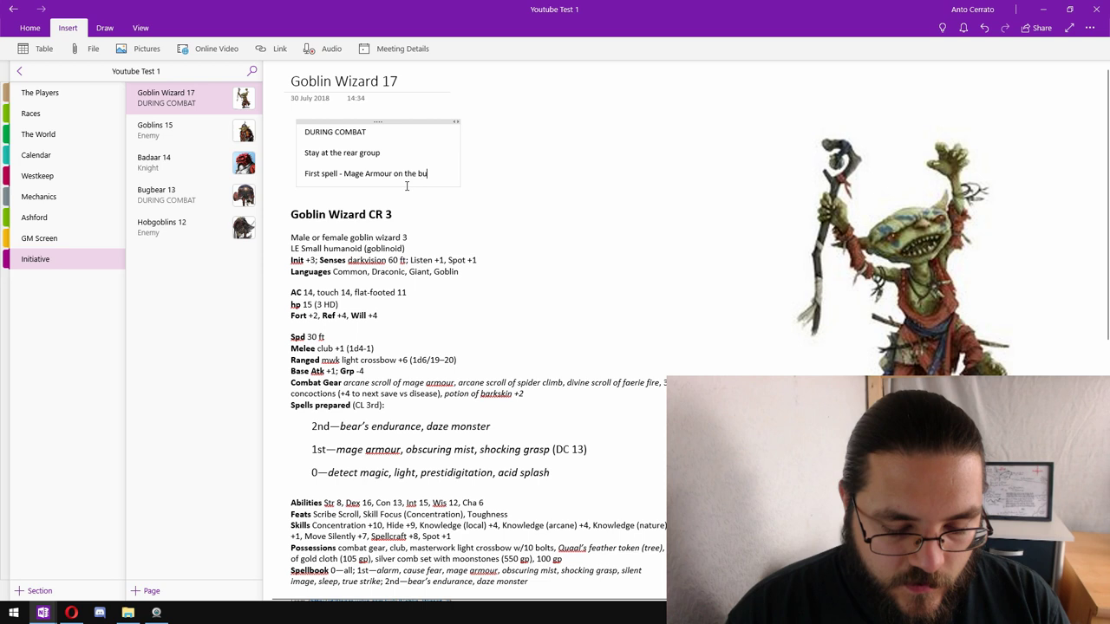
pyautogui.write('gbear.')
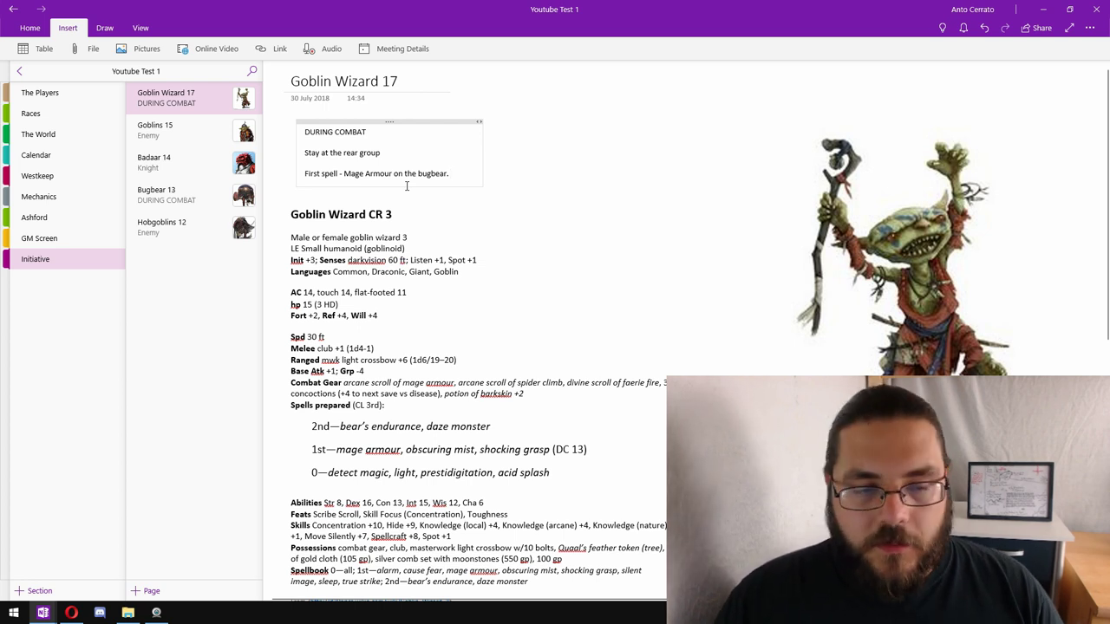
# Add the paragraph "Second Spell - shocking grasp on any armoured character." to the goblin wizard's note, followed by a new line.
pyautogui.press('Return')
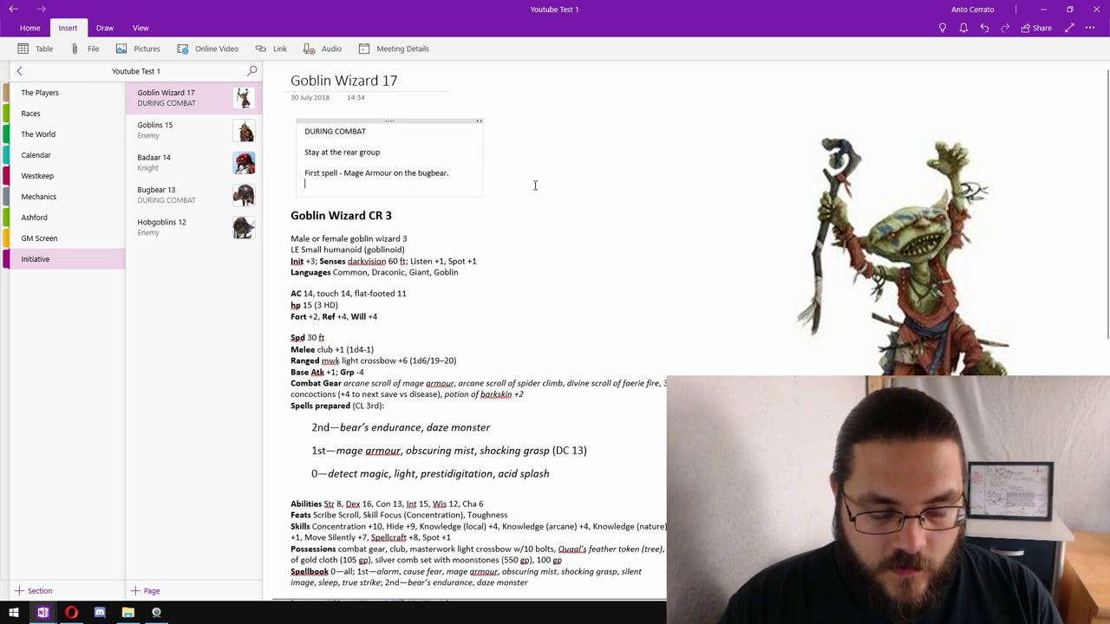
pyautogui.write('Second Spell -')
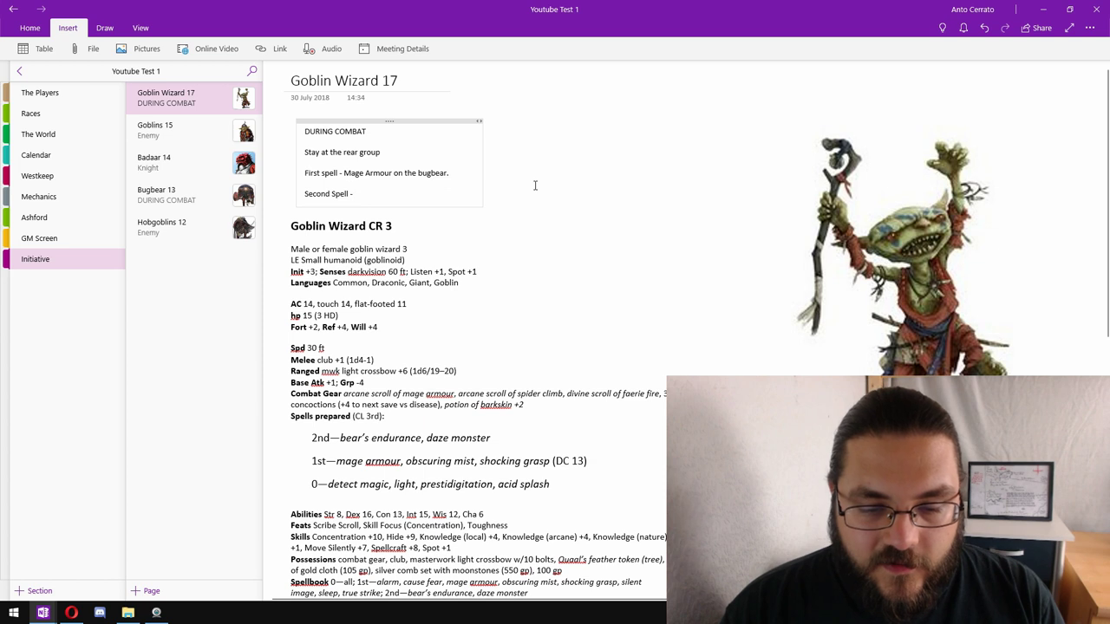
pyautogui.write(' shocking grasp on')
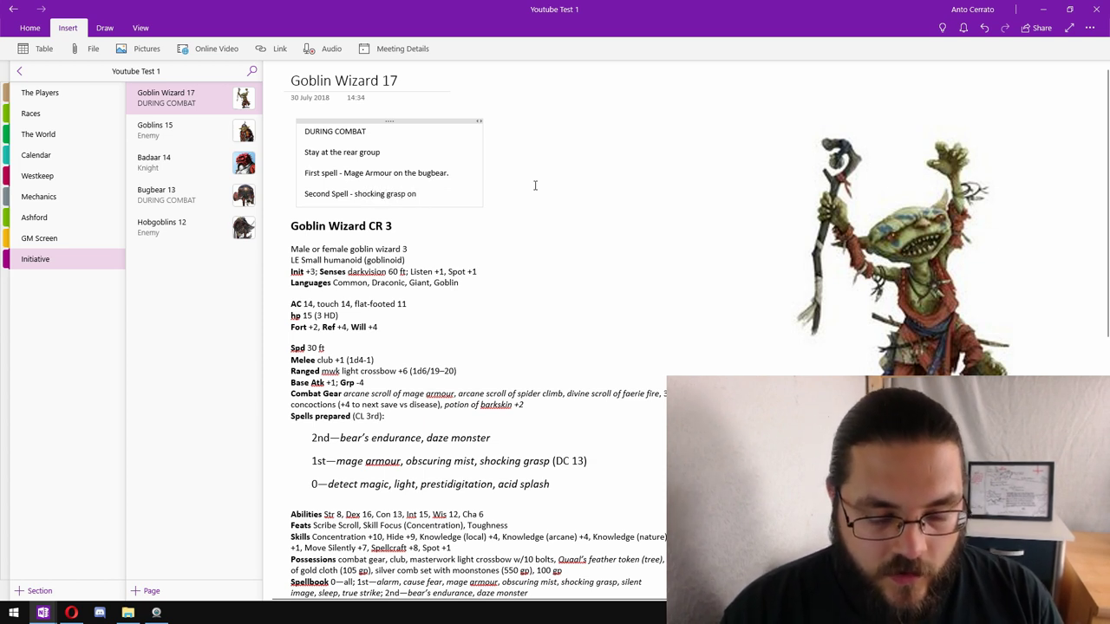
pyautogui.write(' any ')
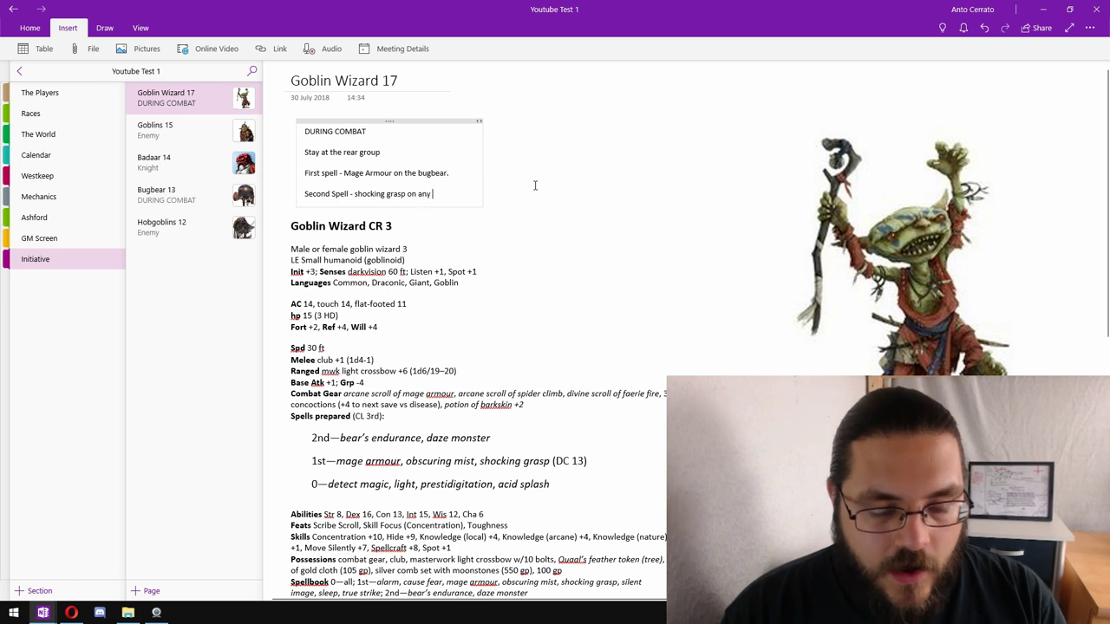
pyautogui.write('armoured')
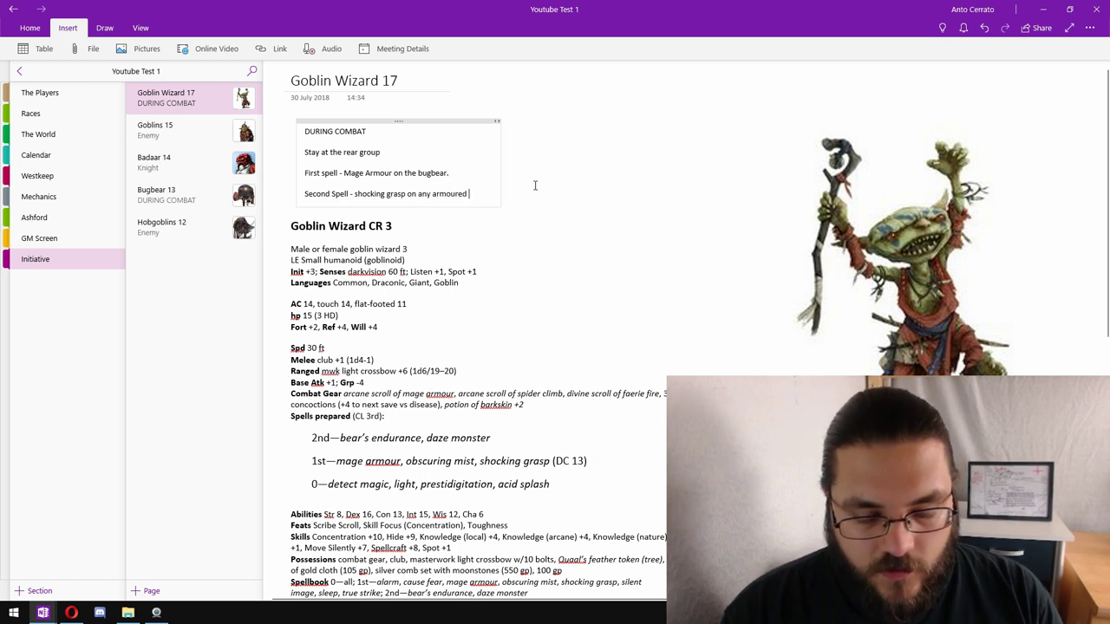
pyautogui.write(' character.')
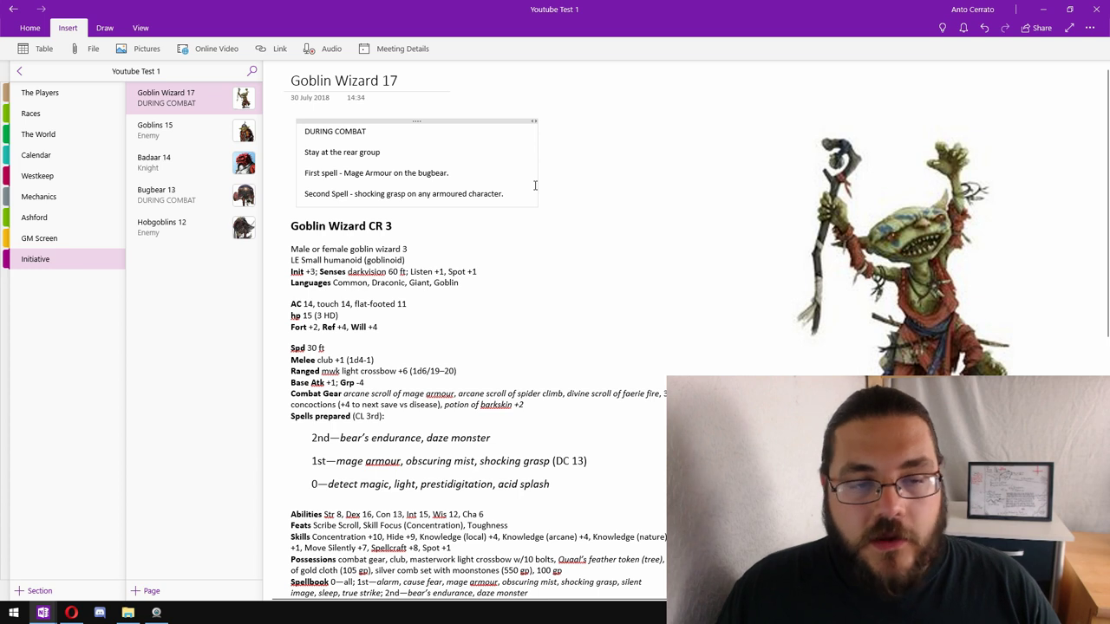
pyautogui.press('Return')
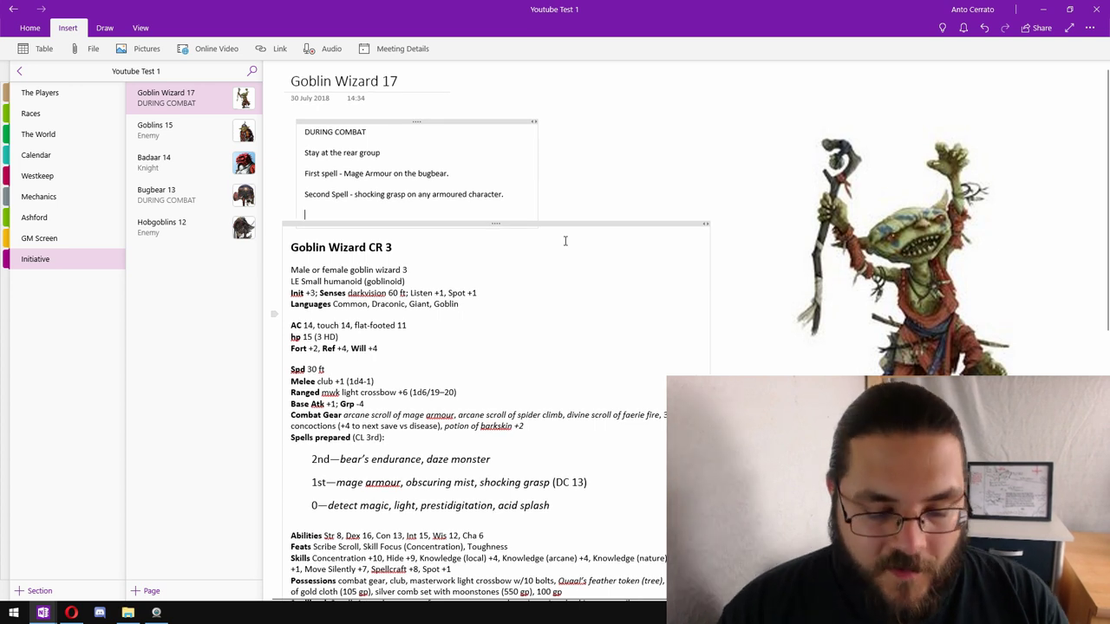
# Add the paragraph "Remainder of the fight - Cast either daze or acid splash." to the goblin wizard's combat note.
pyautogui.write('Remainder ')
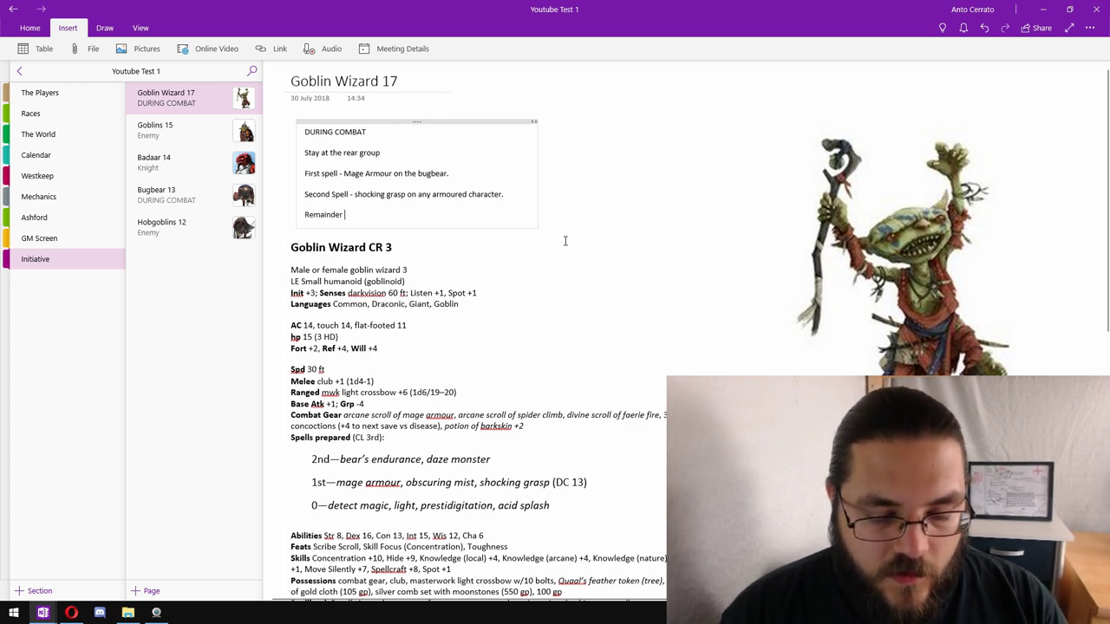
pyautogui.write('of the figtht - Cast either daze or acid')
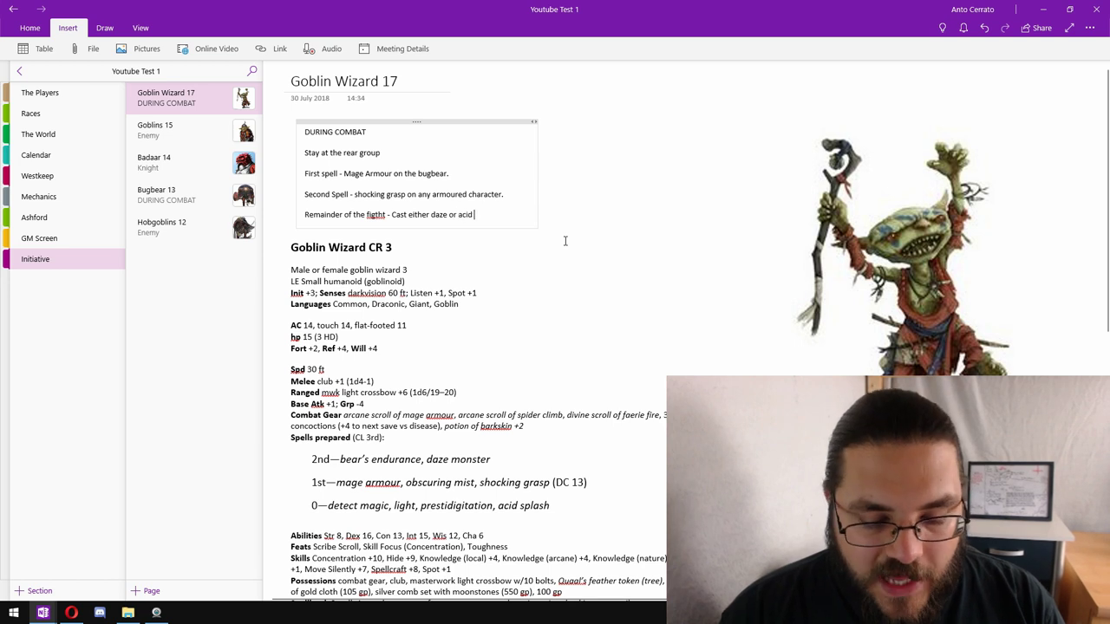
pyautogui.write('splash.')
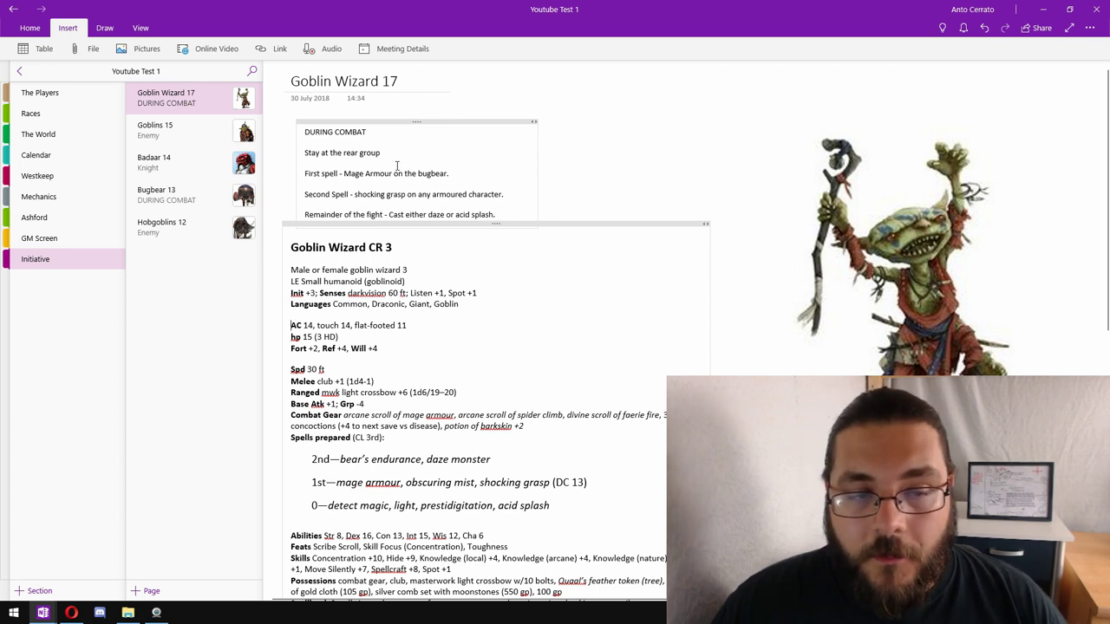
# On the Bugbear 13 page, record 6 damage by adding "- 6" to the end of the hp line.
pyautogui.moveTo(223, 119); pyautogui.dragTo(215, 154)
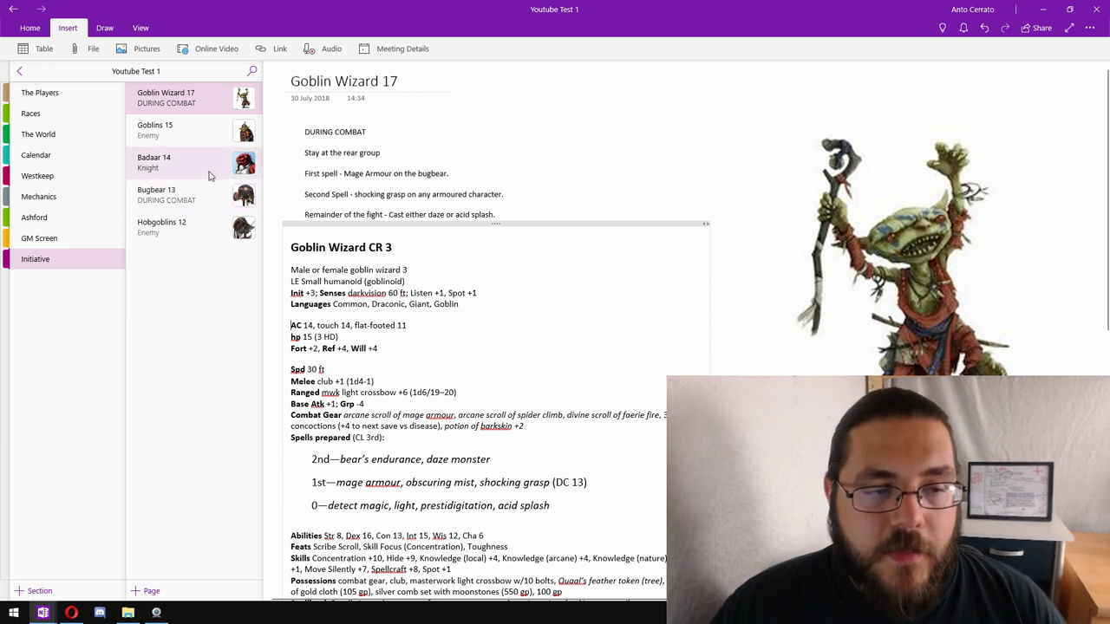
pyautogui.click(186, 193)
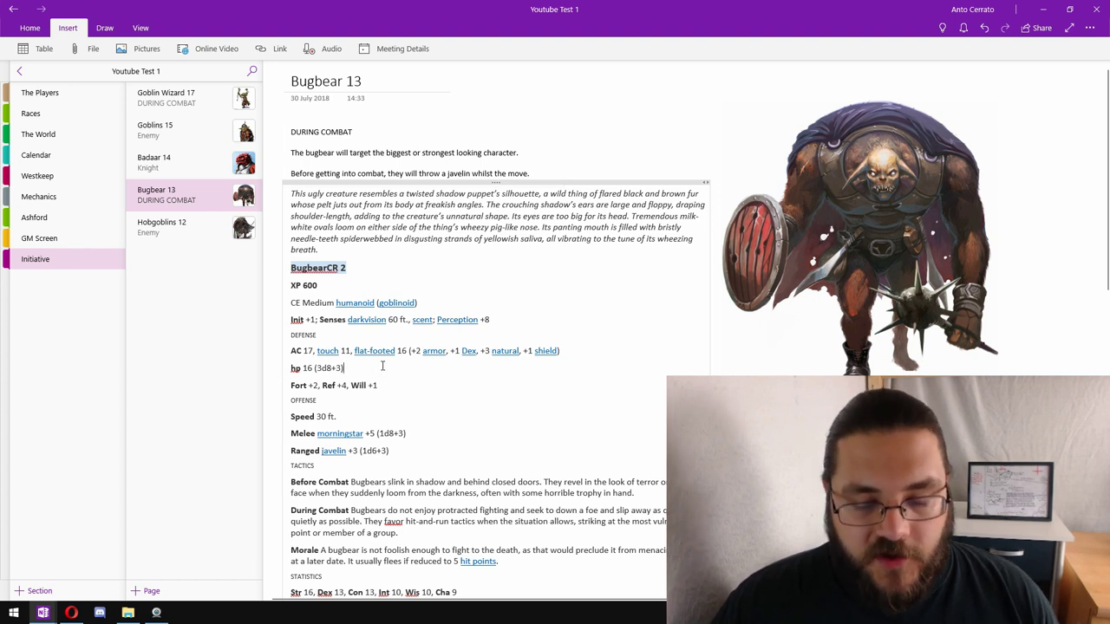
pyautogui.click(380, 369)
pyautogui.write('- 6')
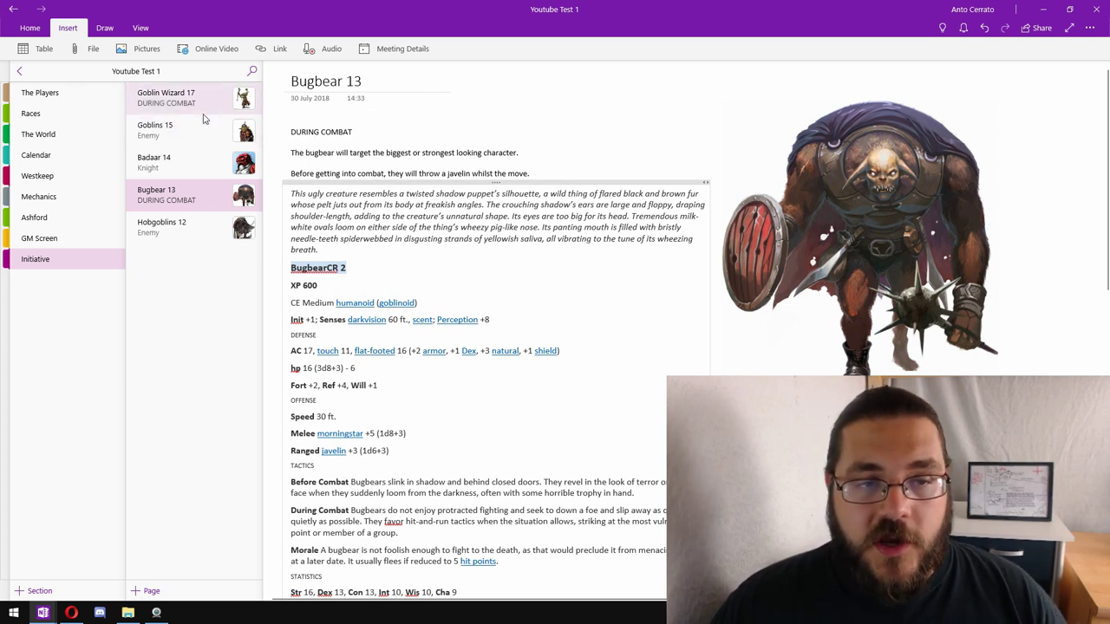
# Append the condition "Dazed" to the Bugbear 13 page title.
pyautogui.click(392, 80)
pyautogui.write('Da')
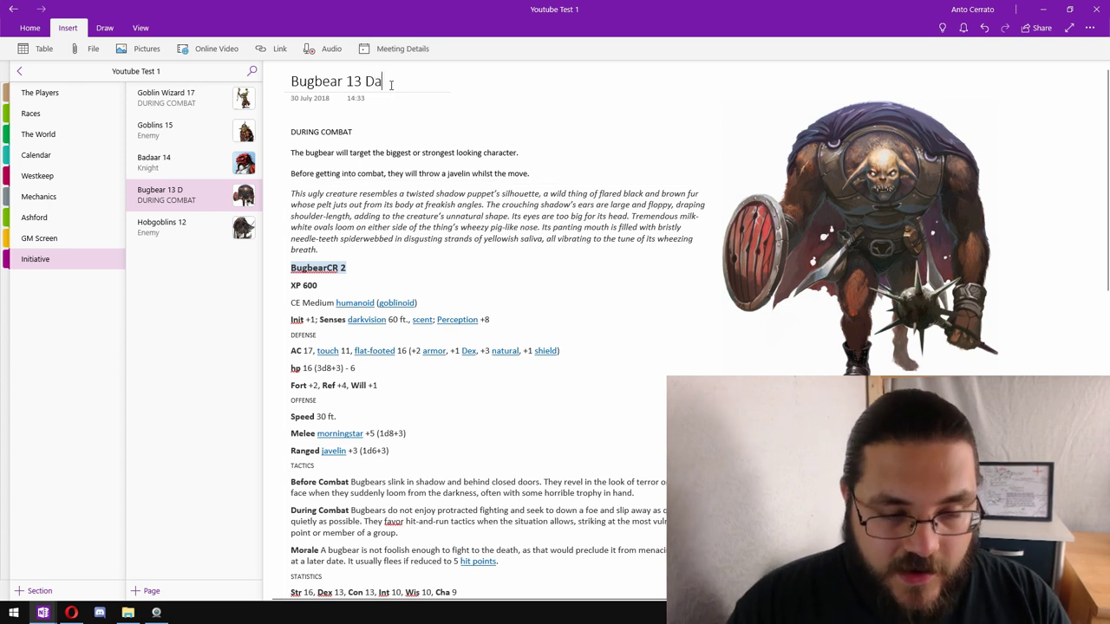
pyautogui.write('zed')
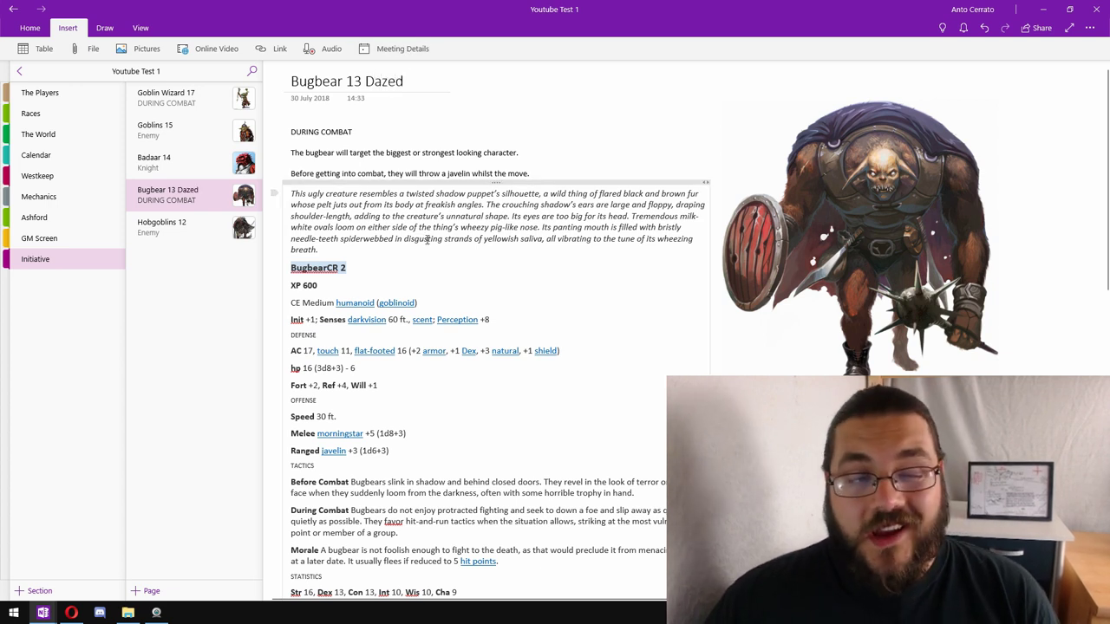
# Append "Unconscious" to the Badaar 14 page title, correcting its spelling with the proofing suggestion.
pyautogui.click(193, 160)
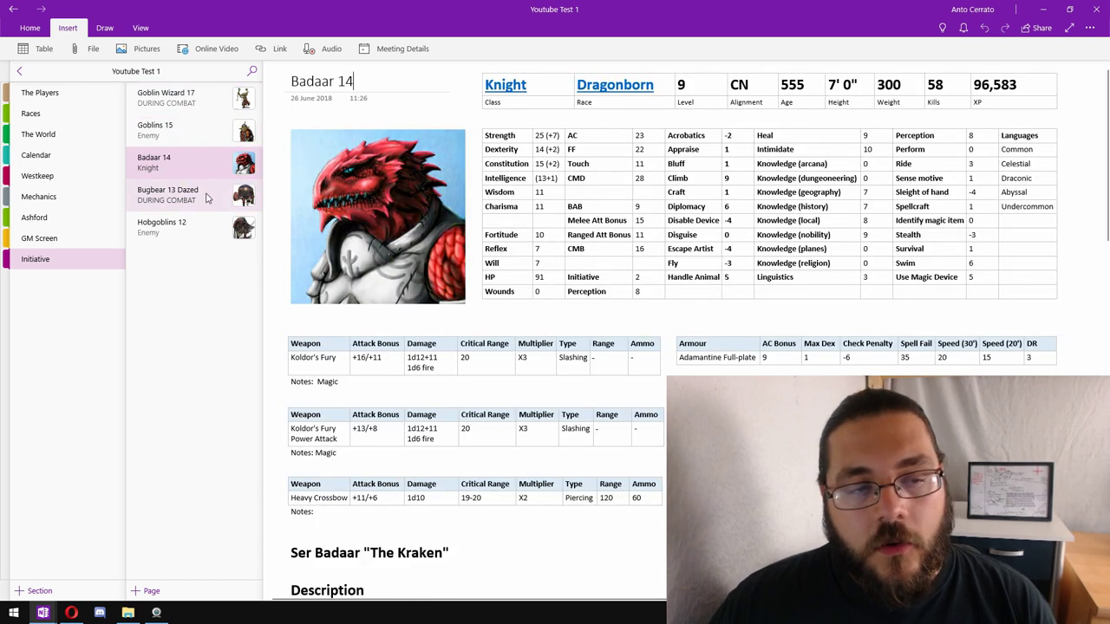
pyautogui.click(196, 191)
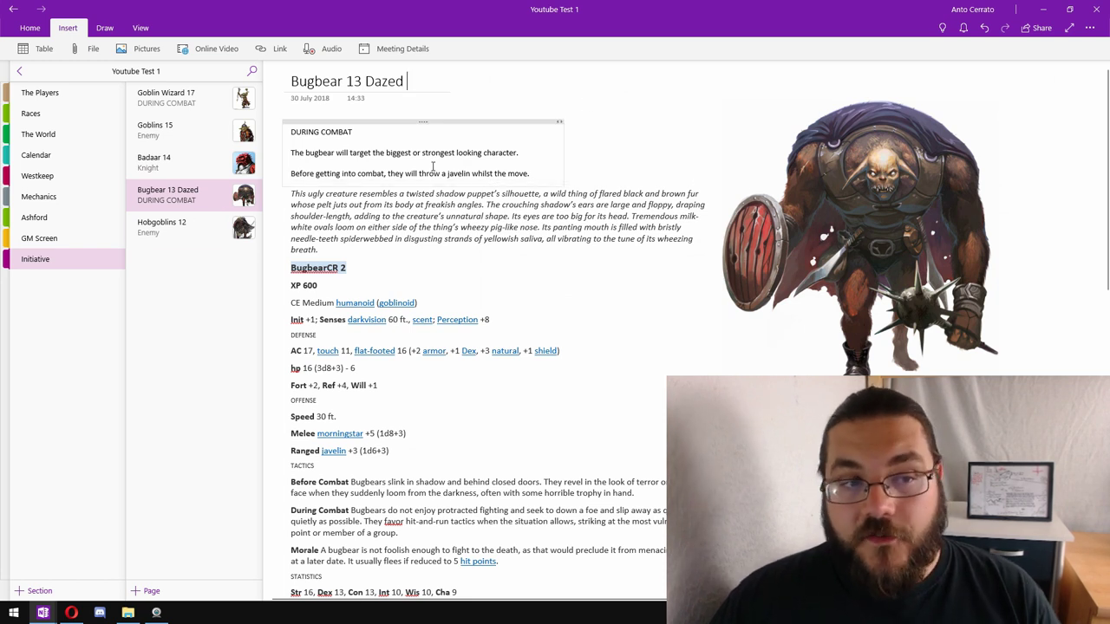
pyautogui.click(200, 162)
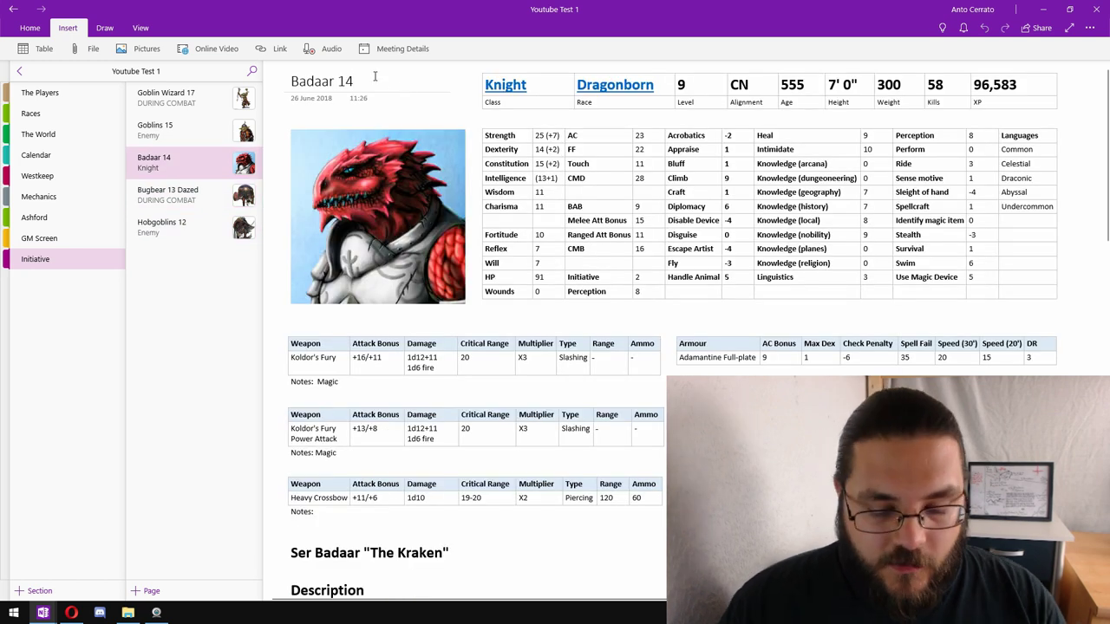
pyautogui.write('oncious')
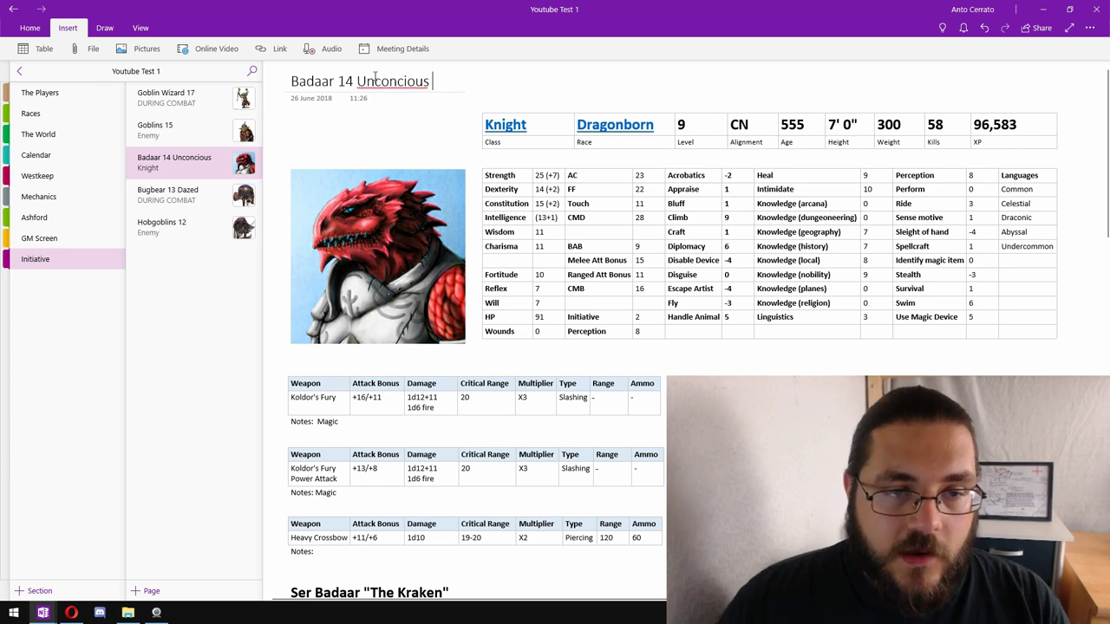
pyautogui.rightClick(394, 84)
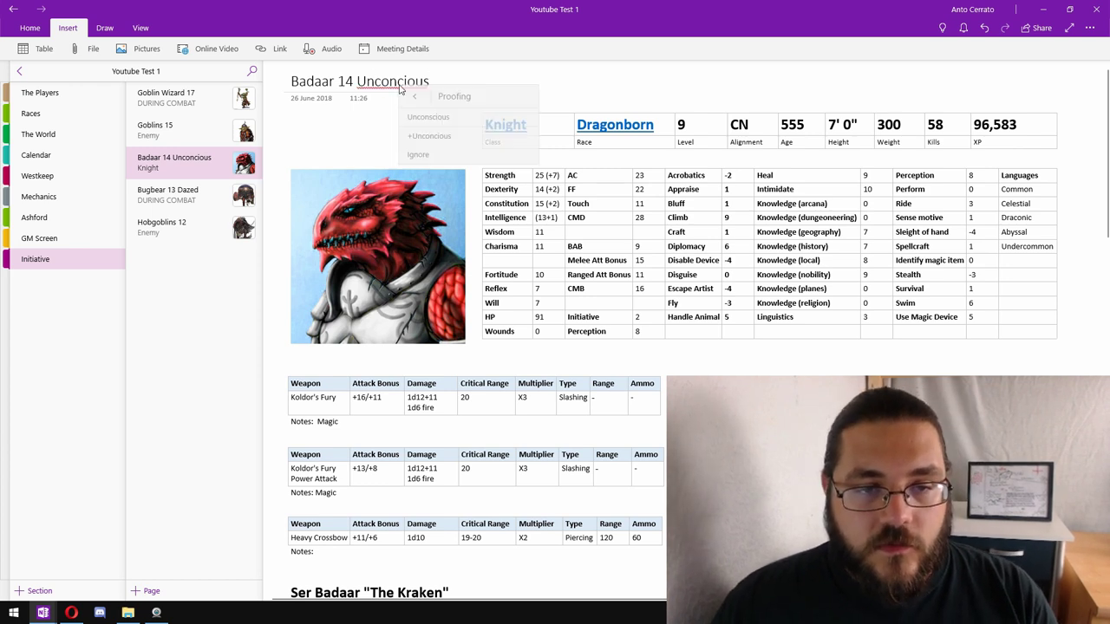
pyautogui.click(442, 114)
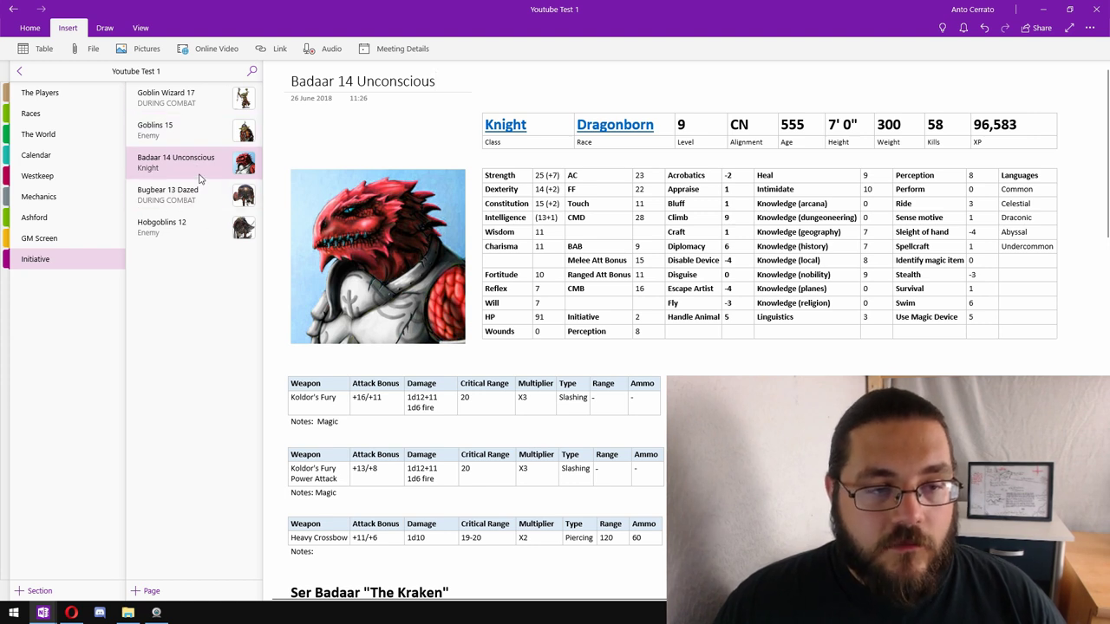
# Review the combat notes on the Goblin Wizard 17, Goblins 15 and bugbear pages in the Initiative section.
pyautogui.click(201, 103)
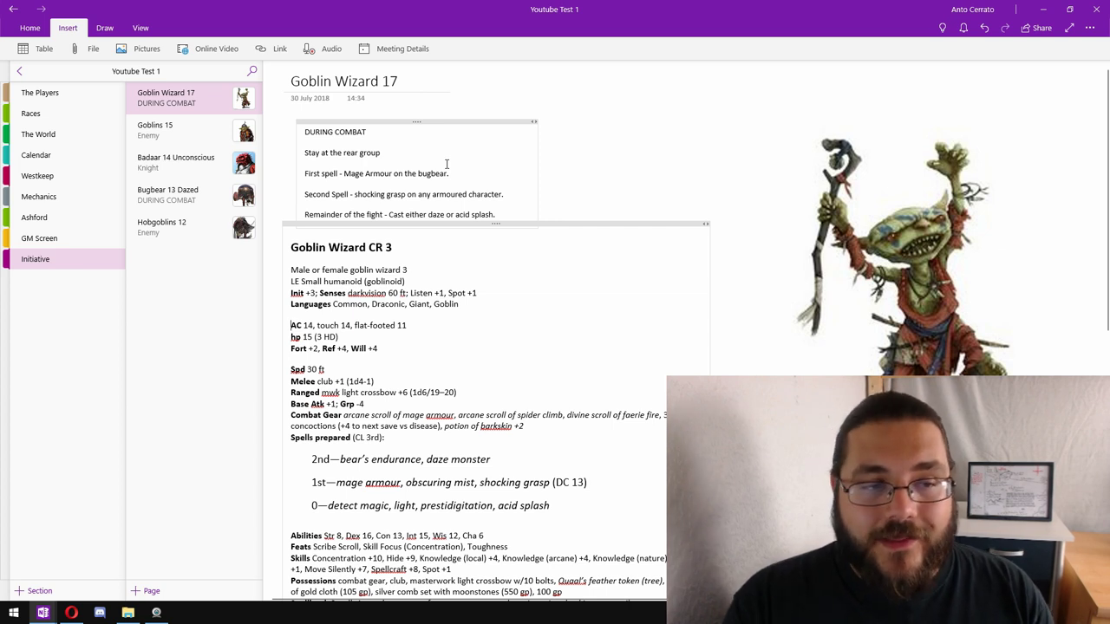
pyautogui.hotkey('ctrl', 'pagedown')
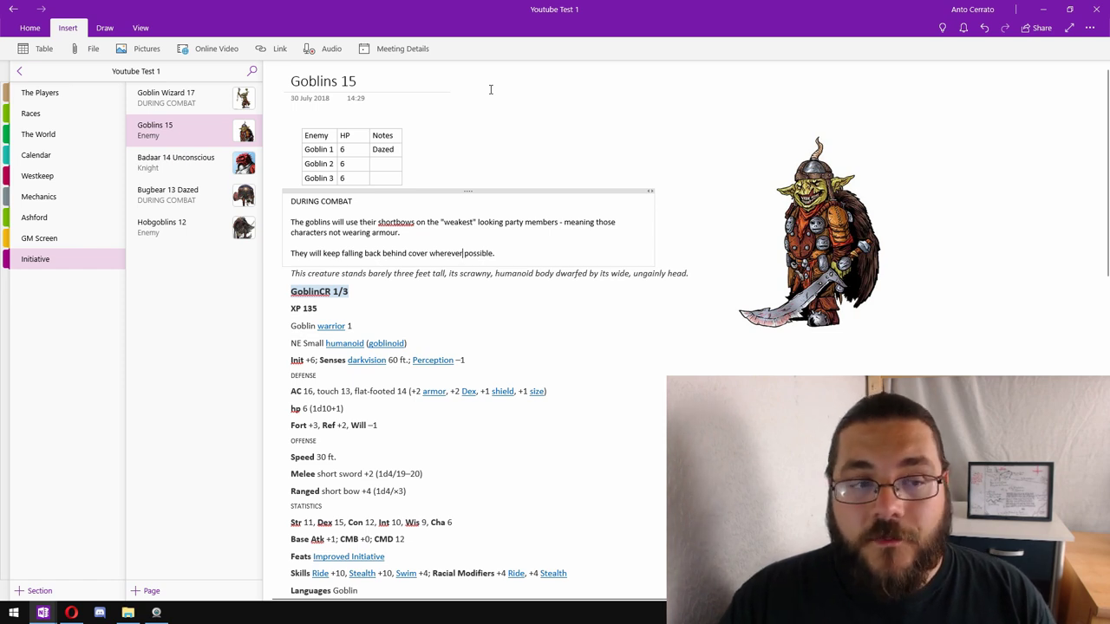
pyautogui.click(173, 196)
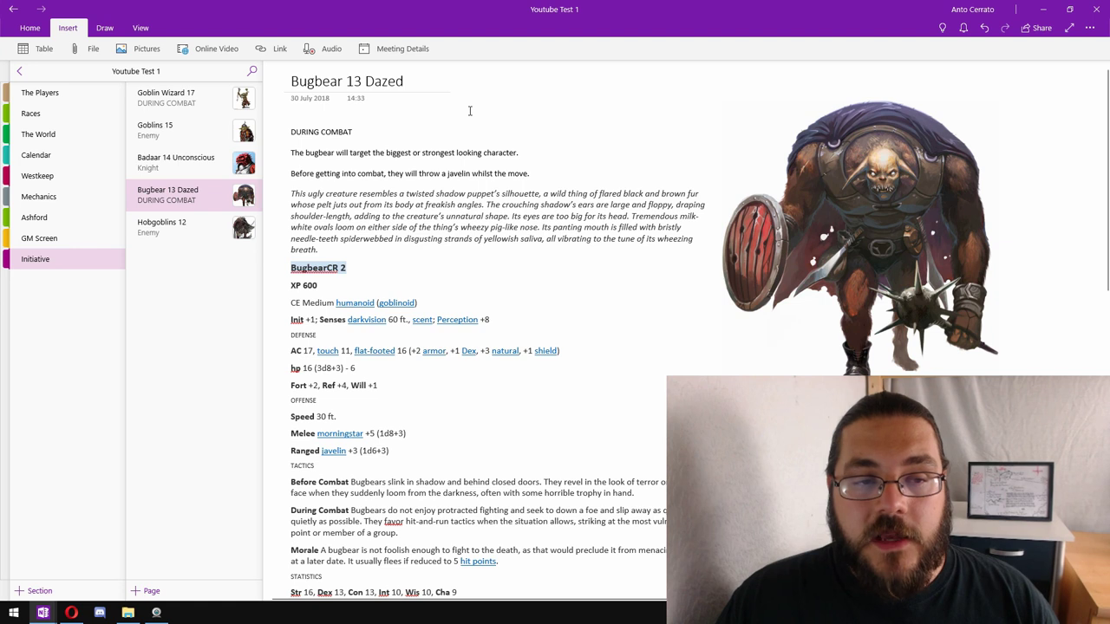